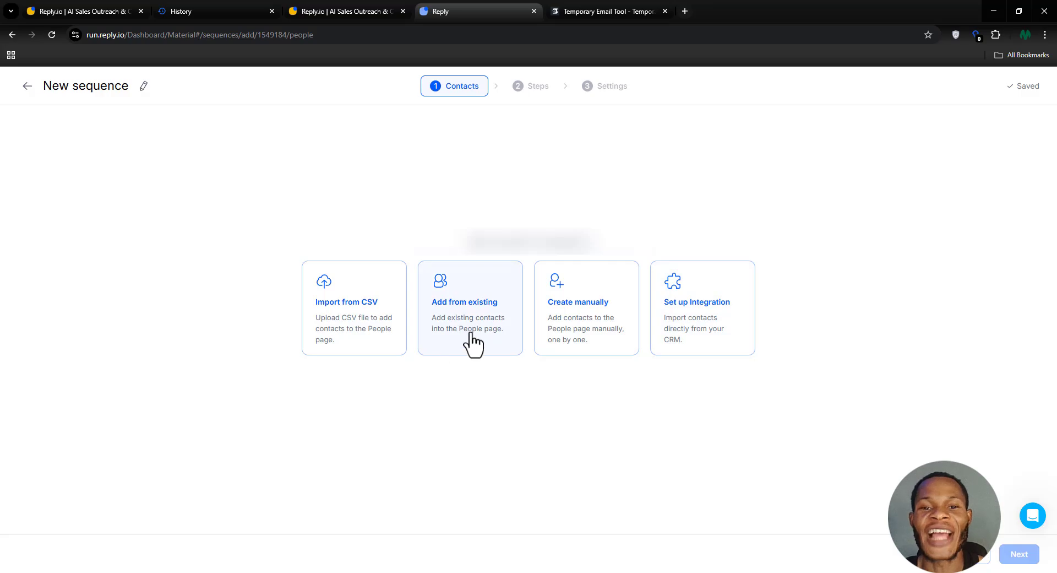
Add all 50 existing hospital contacts to the sequence and continue to its steps.
{"action": "left_click", "coordinate": [471, 341]}
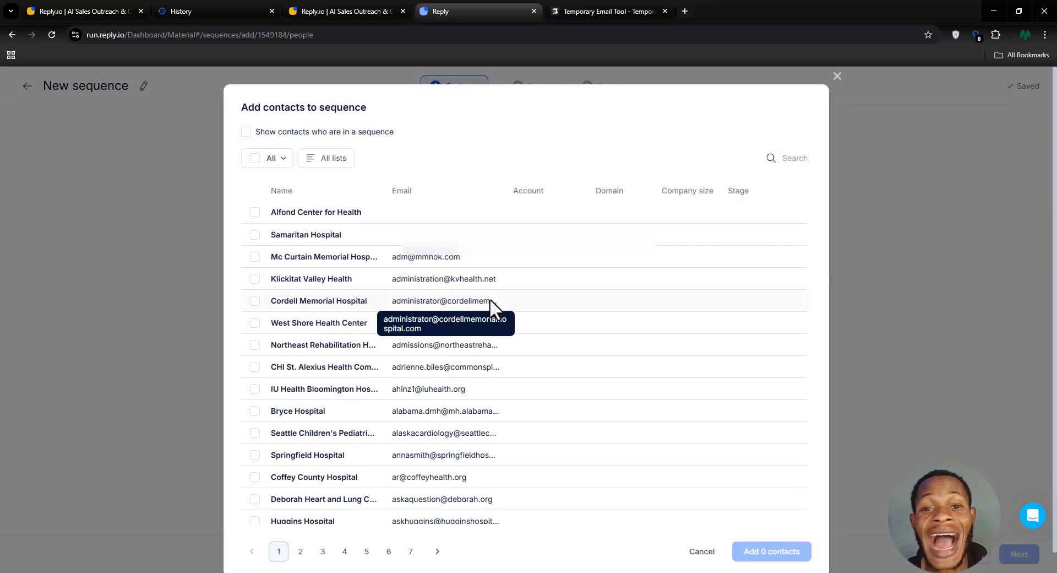
{"action": "left_click", "coordinate": [254, 158]}
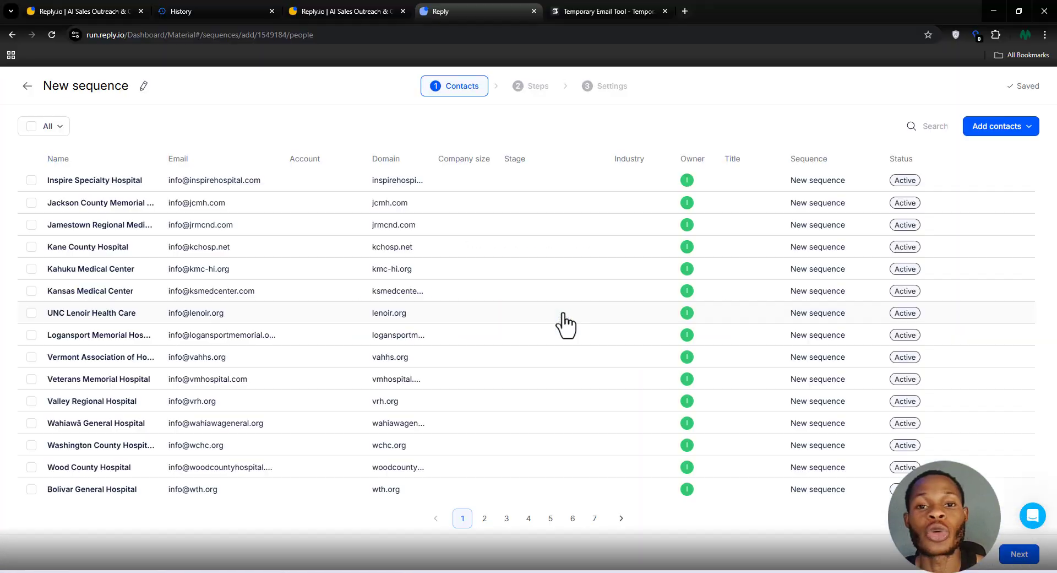
{"action": "scroll", "coordinate": [632, 389], "scroll_direction": "down", "scroll_amount": 8}
{"action": "left_click", "coordinate": [1014, 555]}
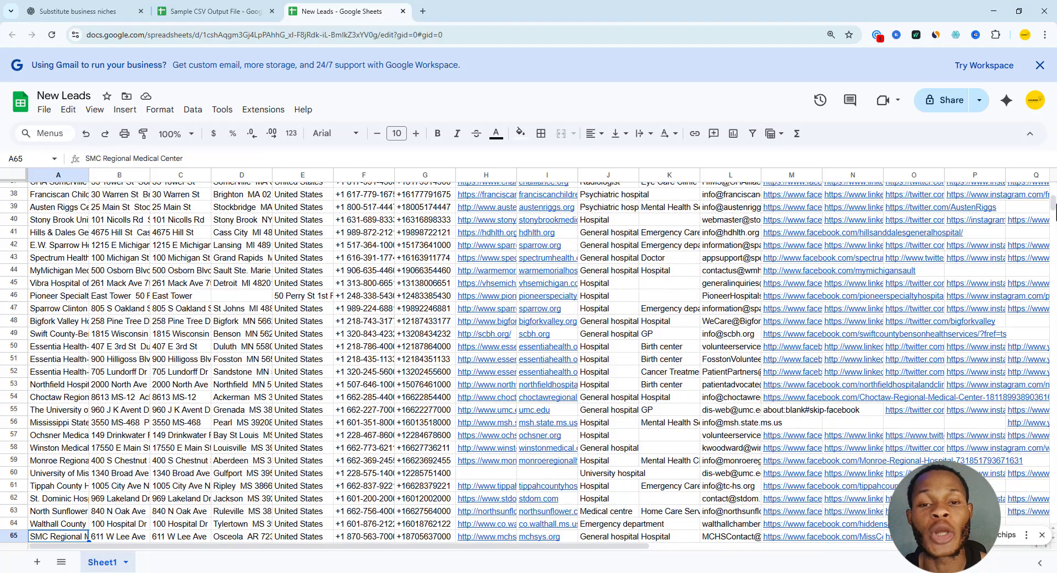
{"action": "key", "text": "Down"}
{"action": "key", "text": "Down"}
{"action": "key", "text": "Down"}
{"action": "key", "text": "Down"}
{"action": "key", "text": "Down"}
{"action": "key", "text": "Down"}
{"action": "key", "text": "Down"}
{"action": "key", "text": "Down"}
{"action": "key", "text": "Down"}
{"action": "key", "text": "Down"}
{"action": "key", "text": "Down"}
{"action": "key", "text": "Down"}
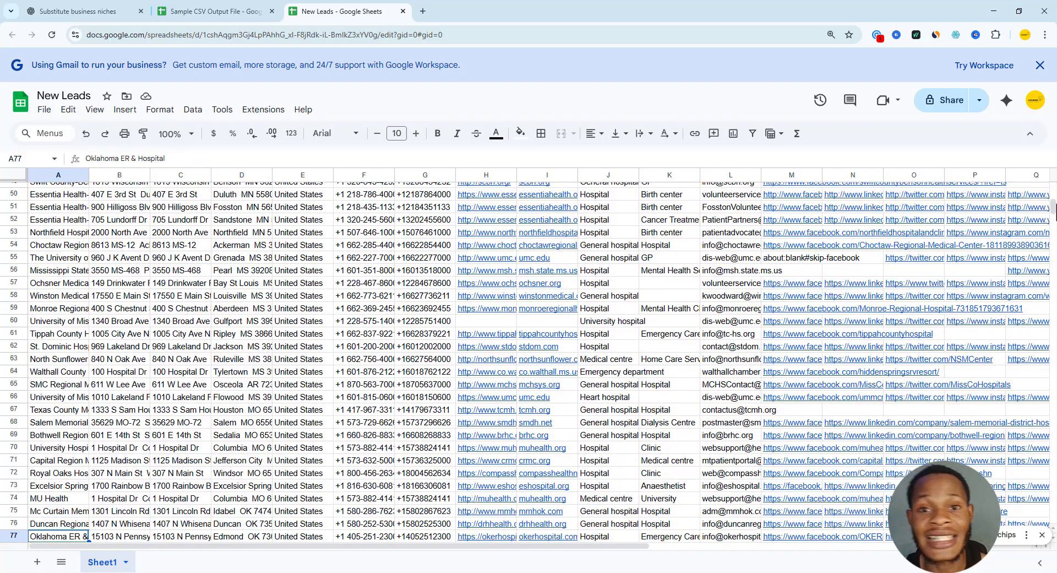
{"action": "key", "text": "Down"}
{"action": "key", "text": "Down"}
{"action": "key", "text": "Down"}
{"action": "key", "text": "Down"}
{"action": "key", "text": "Down"}
{"action": "key", "text": "Down"}
{"action": "key", "text": "Down"}
{"action": "key", "text": "Down"}
{"action": "key", "text": "Down"}
{"action": "key", "text": "Down"}
{"action": "key", "text": "Down"}
{"action": "key", "text": "Down"}
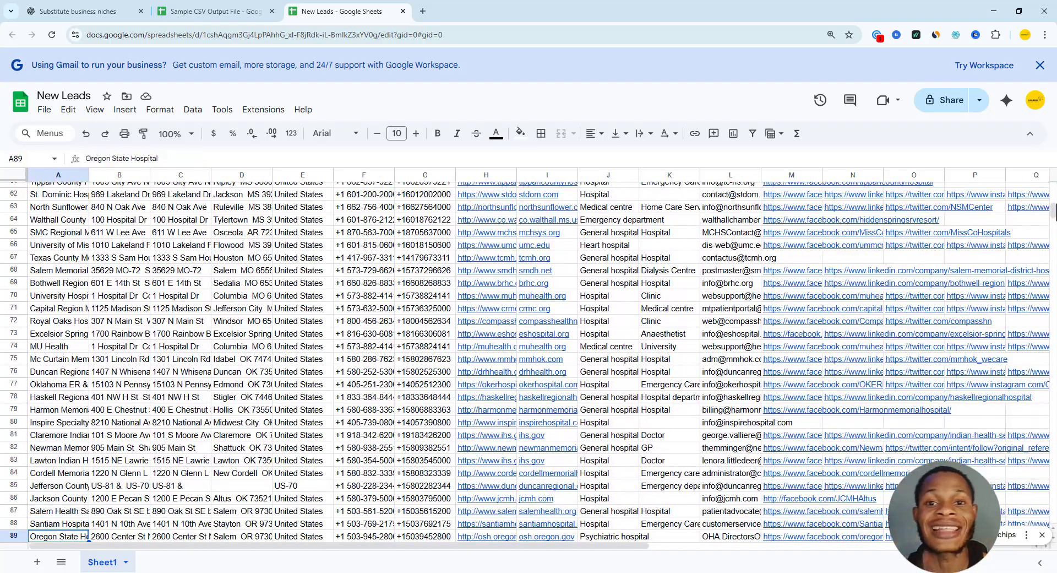
{"action": "key", "text": "Down"}
{"action": "key", "text": "Down"}
{"action": "key", "text": "Down"}
{"action": "key", "text": "Down"}
{"action": "key", "text": "Down"}
{"action": "key", "text": "Down"}
{"action": "key", "text": "Down"}
{"action": "key", "text": "Down"}
{"action": "key", "text": "Down"}
{"action": "key", "text": "Down"}
{"action": "key", "text": "Down"}
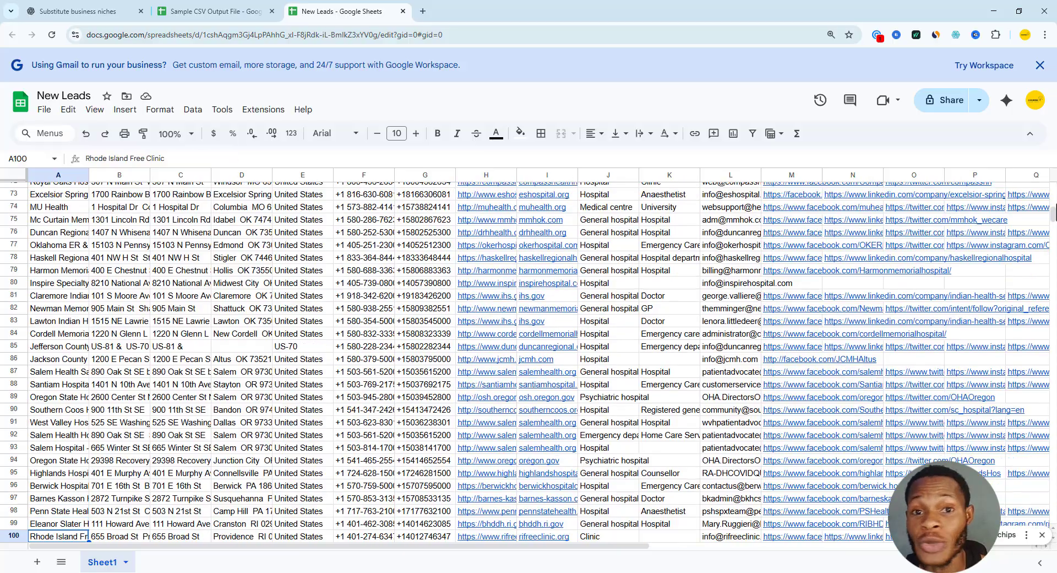
{"action": "key", "text": "Down"}
{"action": "key", "text": "Down"}
{"action": "key", "text": "Down"}
{"action": "key", "text": "Down"}
{"action": "key", "text": "Down"}
{"action": "key", "text": "Down"}
{"action": "key", "text": "Down"}
{"action": "key", "text": "Down"}
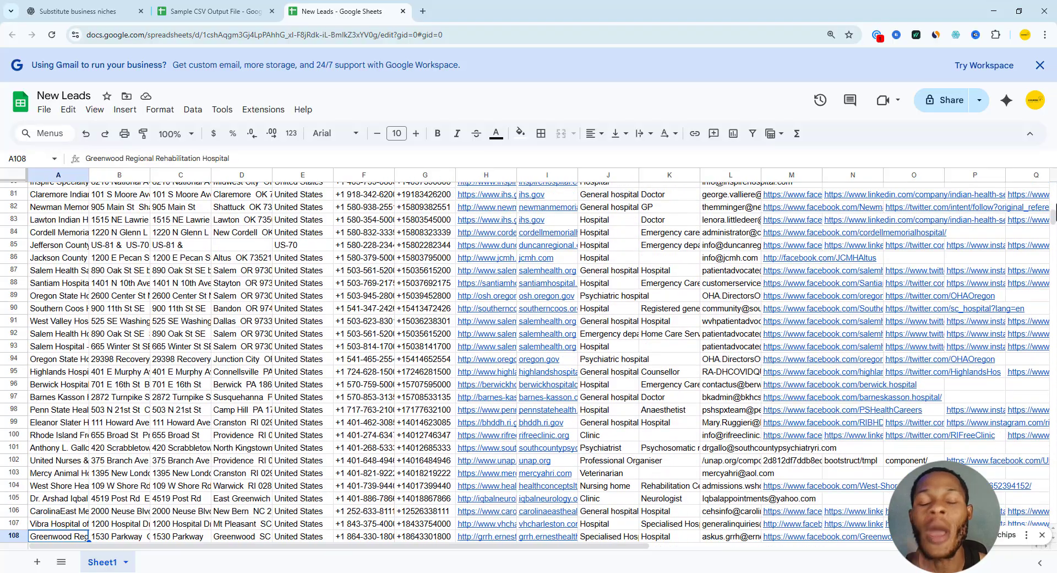
{"action": "key", "text": "Down"}
{"action": "key", "text": "Down"}
{"action": "key", "text": "Down"}
{"action": "key", "text": "Down"}
{"action": "key", "text": "Down"}
{"action": "key", "text": "Down"}
{"action": "key", "text": "Down"}
{"action": "key", "text": "Down"}
{"action": "key", "text": "Down"}
{"action": "key", "text": "Down"}
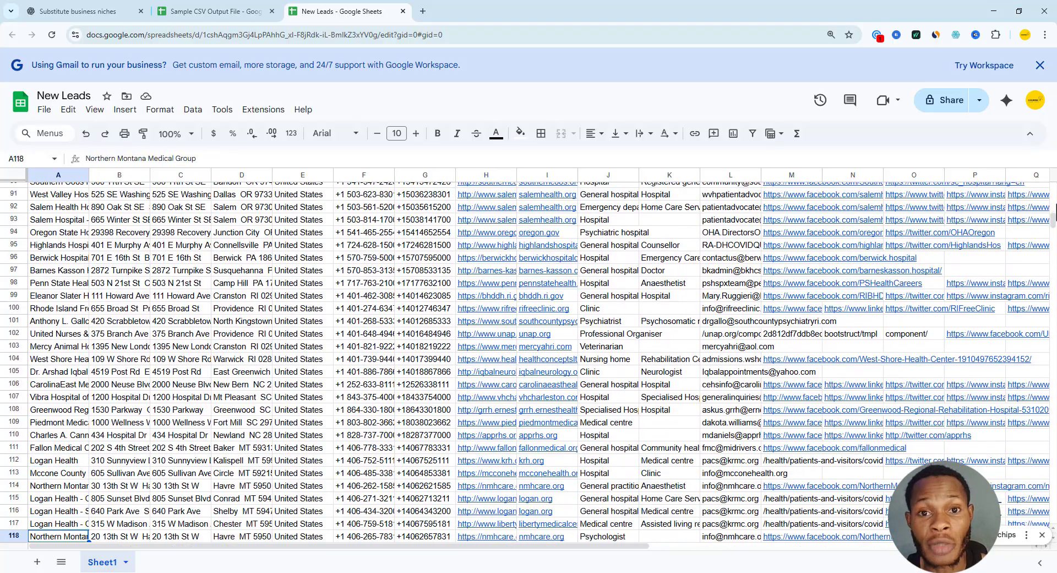
{"action": "key", "text": "Down"}
{"action": "key", "text": "Down"}
{"action": "key", "text": "Down"}
{"action": "key", "text": "Down"}
{"action": "key", "text": "Down"}
{"action": "key", "text": "Down"}
{"action": "key", "text": "Down"}
{"action": "key", "text": "Down"}
{"action": "key", "text": "Down"}
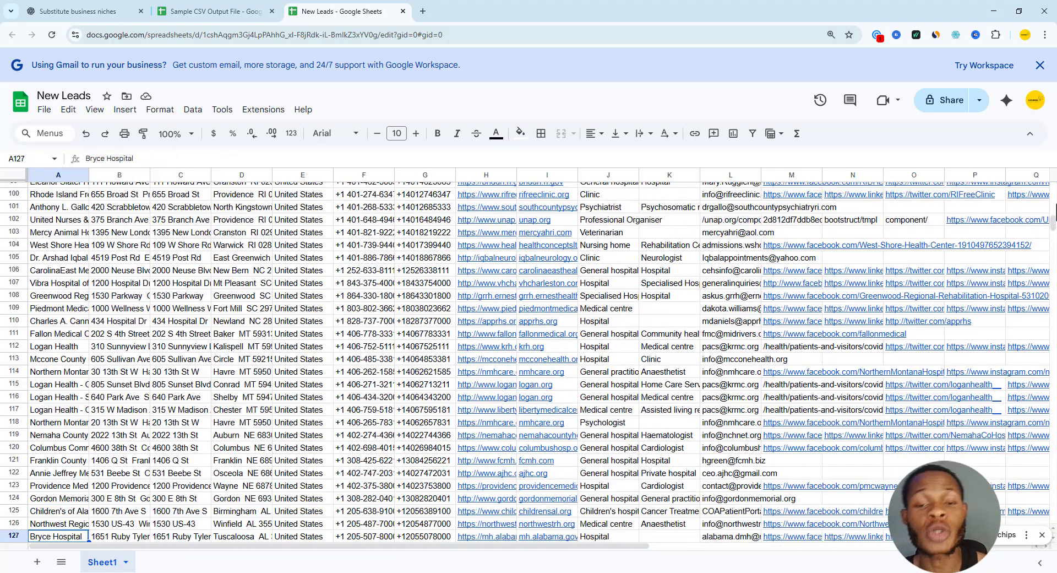
{"action": "key", "text": "Down"}
{"action": "key", "text": "Down"}
{"action": "key", "text": "Down"}
{"action": "key", "text": "Down"}
{"action": "key", "text": "Down"}
{"action": "key", "text": "Down"}
{"action": "key", "text": "Down"}
{"action": "key", "text": "Down"}
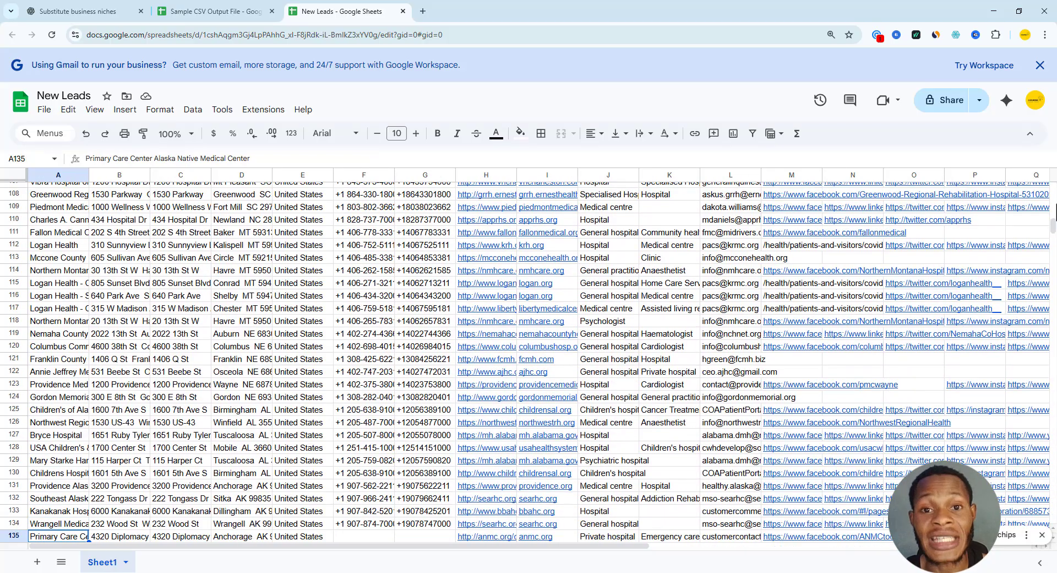
{"action": "key", "text": "Down"}
{"action": "key", "text": "Down"}
{"action": "key", "text": "Down"}
{"action": "key", "text": "Down"}
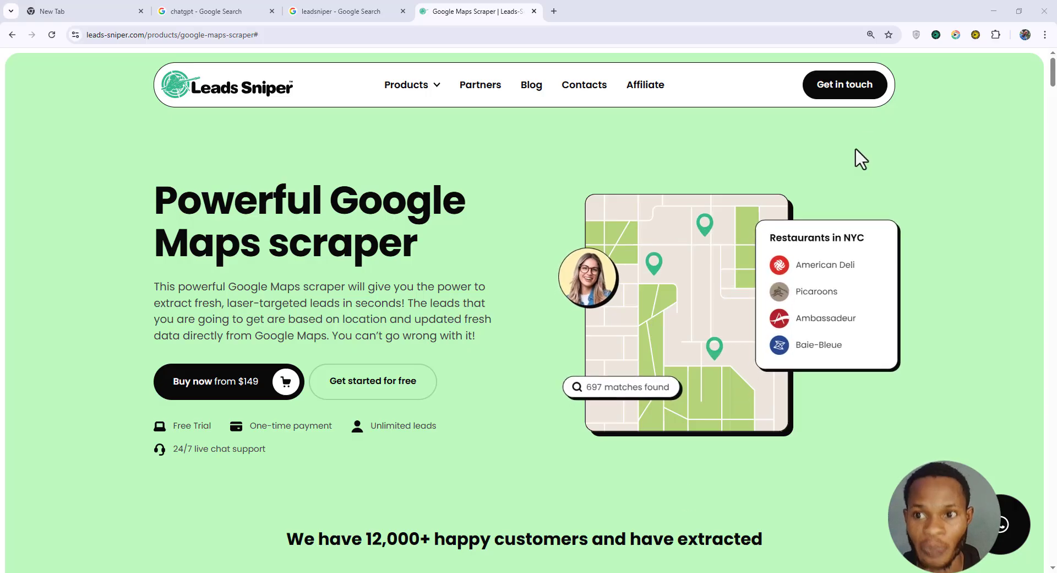
Open the Leads Sniper scraper panel and place the keyword note, starting 'Hair Salon in California', beside it.
{"action": "left_click", "coordinate": [935, 35]}
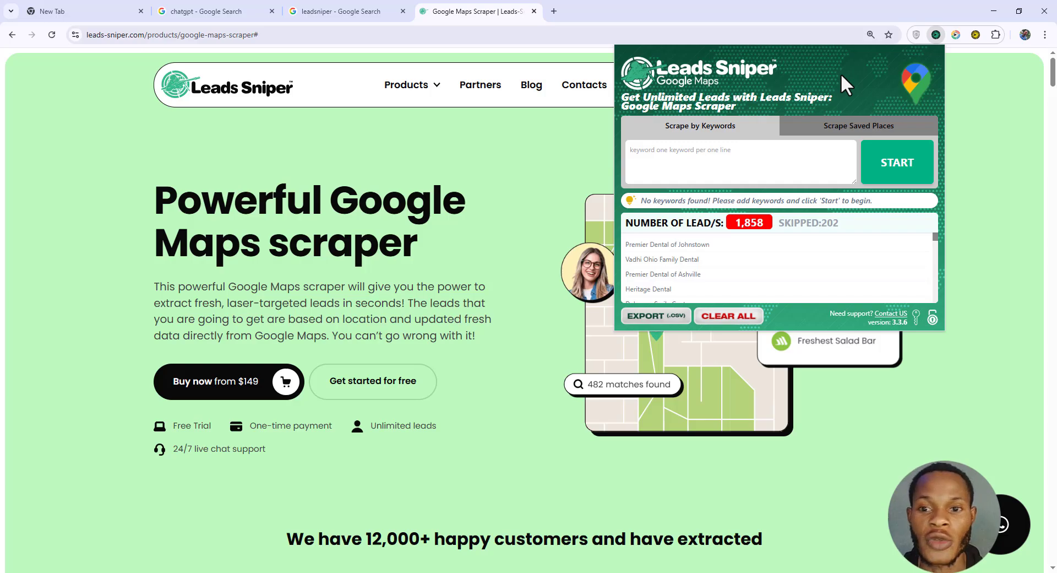
{"action": "left_click", "coordinate": [745, 165]}
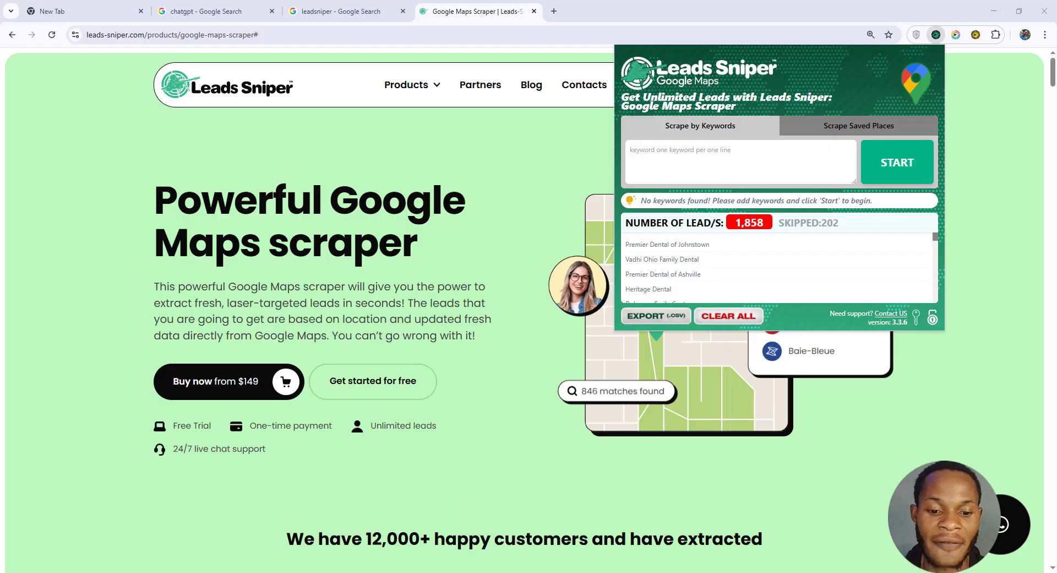
{"action": "key", "text": "alt+Tab"}
{"action": "left_click_drag", "start_coordinate": [745, 188], "coordinate": [641, 188]}
{"action": "left_click_drag", "start_coordinate": [749, 171], "coordinate": [481, 150]}
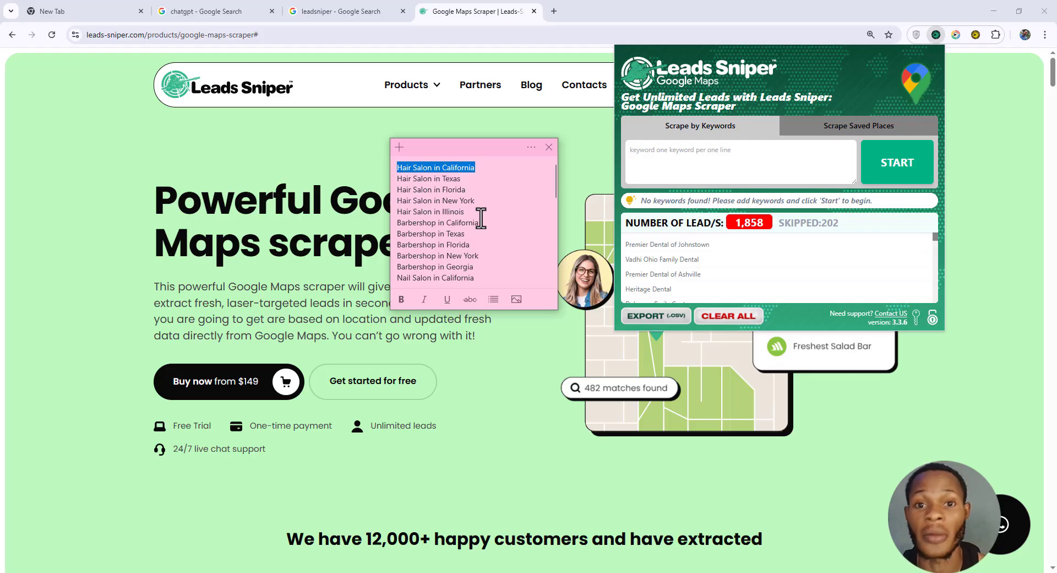
Paste the 38 keywords into Leads Sniper, clear the old 1,858 leads, and start scraping.
{"action": "key", "text": "ctrl+a"}
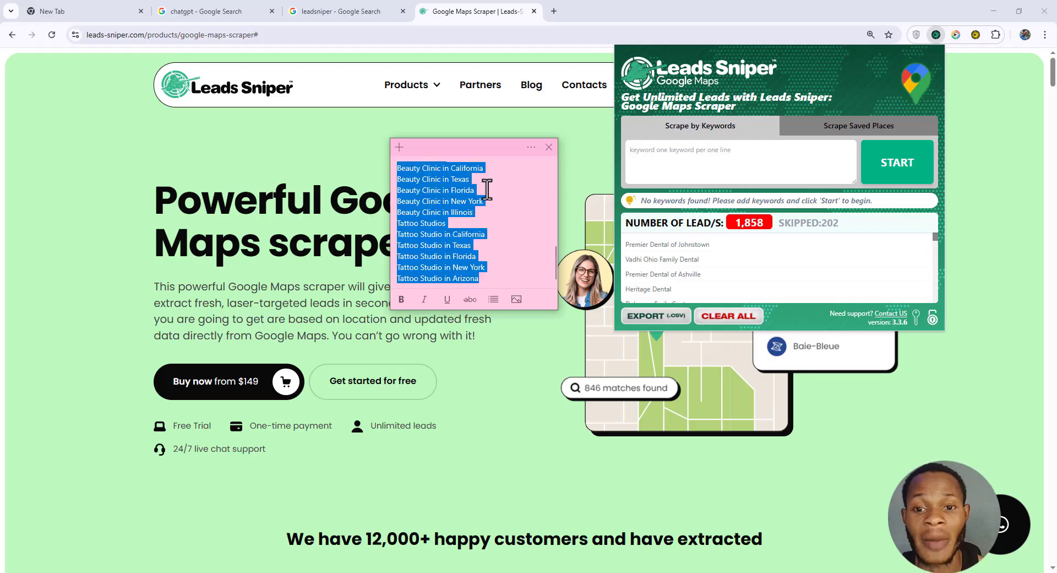
{"action": "left_click", "coordinate": [697, 153]}
{"action": "key", "text": "ctrl+v"}
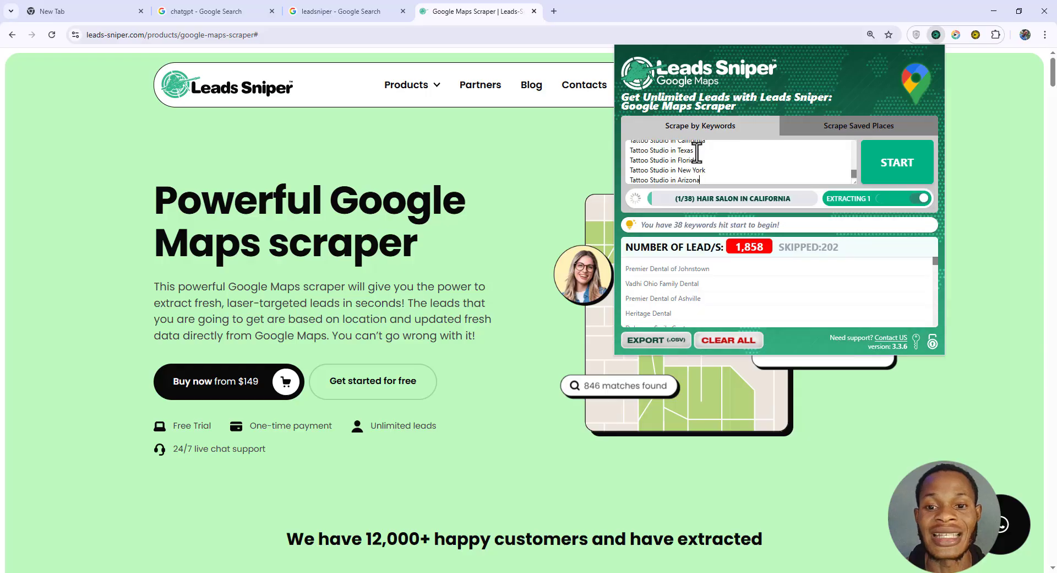
{"action": "left_click", "coordinate": [732, 341]}
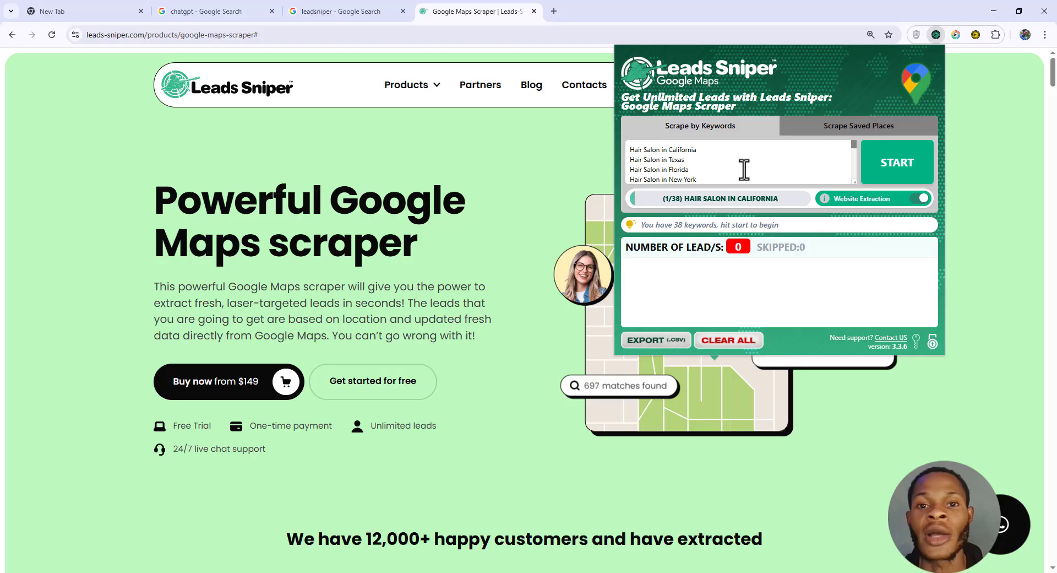
{"action": "left_click", "coordinate": [898, 162]}
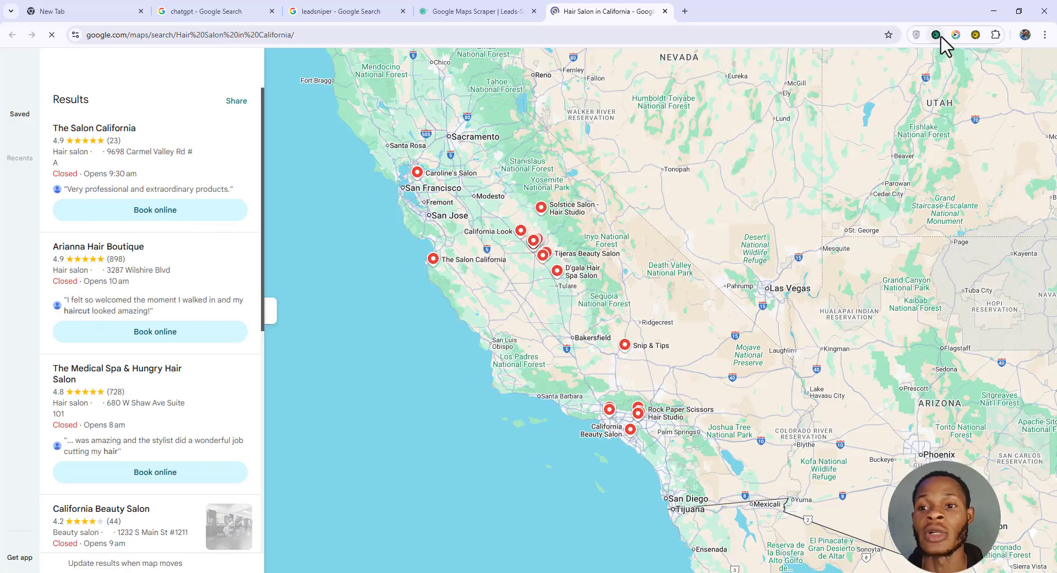
Reopen the Leads Sniper panel on the Maps results so extraction runs through the keywords.
{"action": "left_click", "coordinate": [935, 36]}
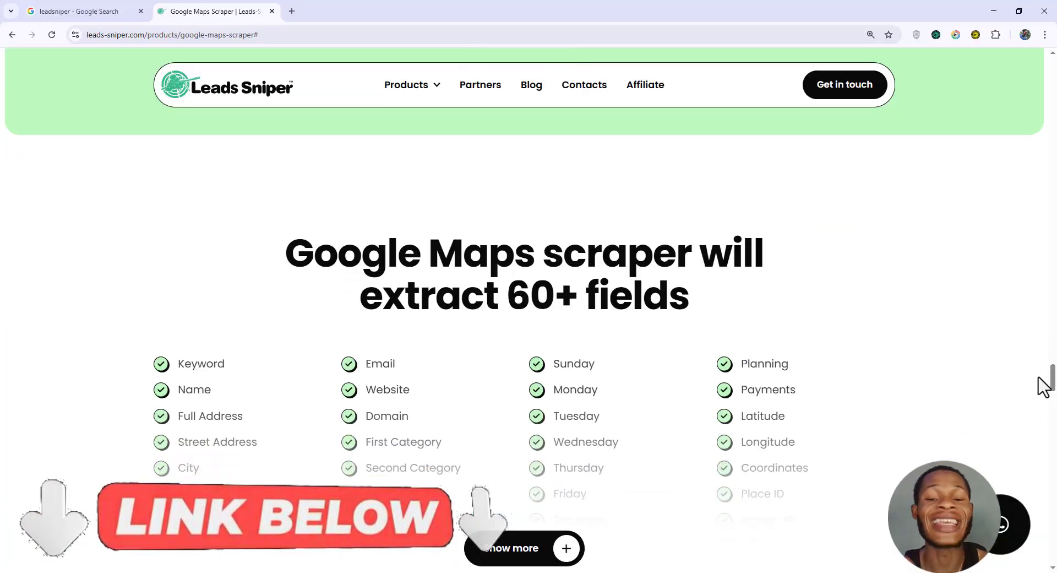
{"action": "scroll", "coordinate": [1043, 380], "scroll_direction": "down", "scroll_amount": 2}
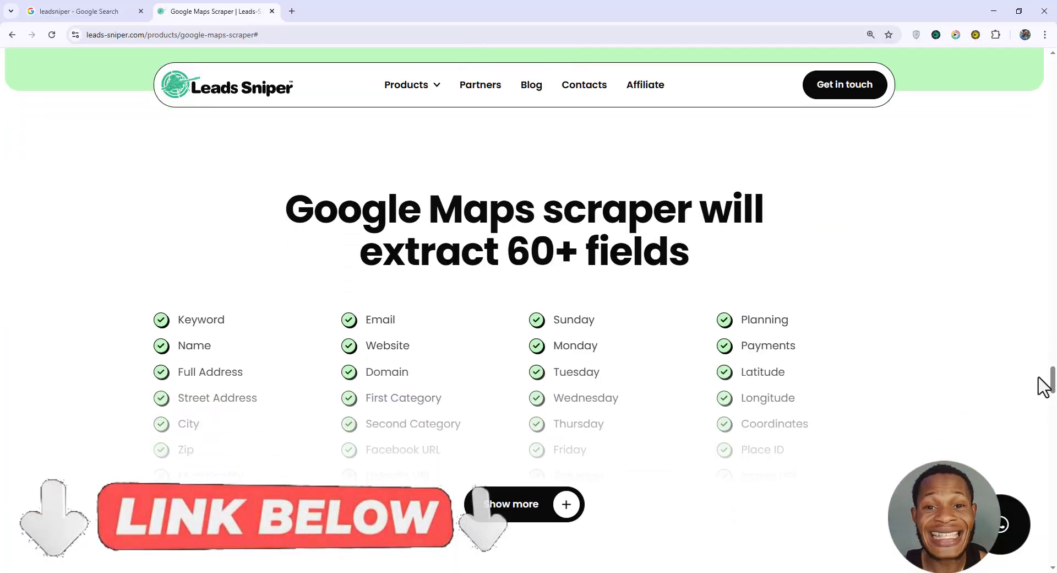
{"action": "scroll", "coordinate": [1044, 385], "scroll_direction": "down", "scroll_amount": 6}
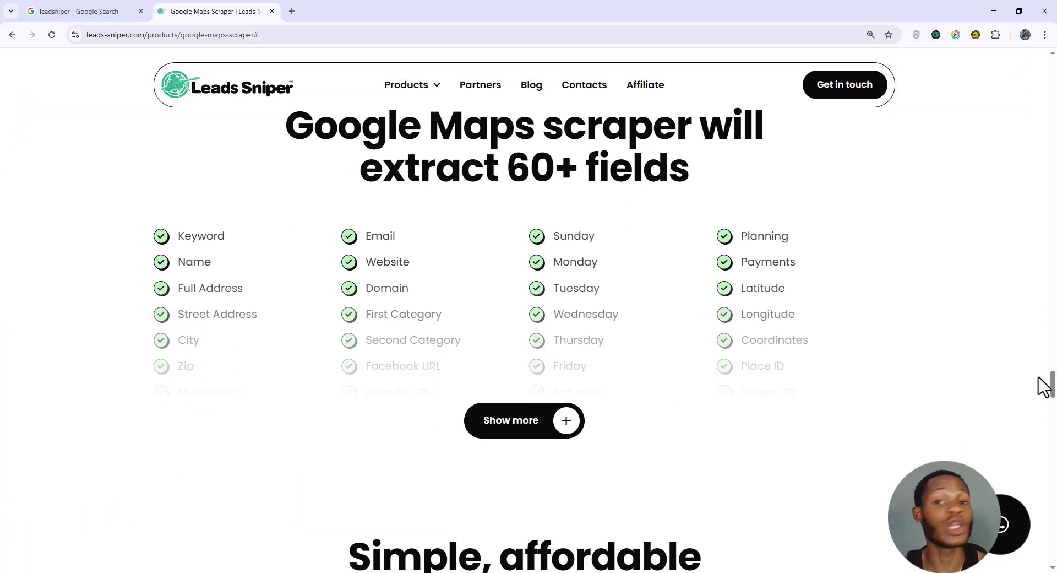
{"action": "scroll", "coordinate": [1043, 385], "scroll_direction": "down", "scroll_amount": 3}
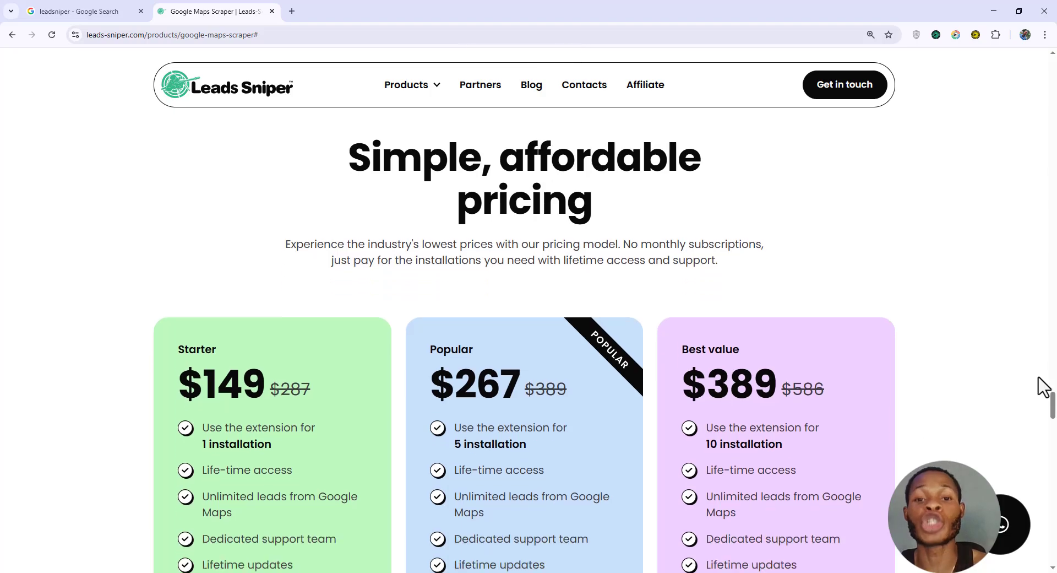
{"action": "scroll", "coordinate": [1043, 386], "scroll_direction": "down", "scroll_amount": 3}
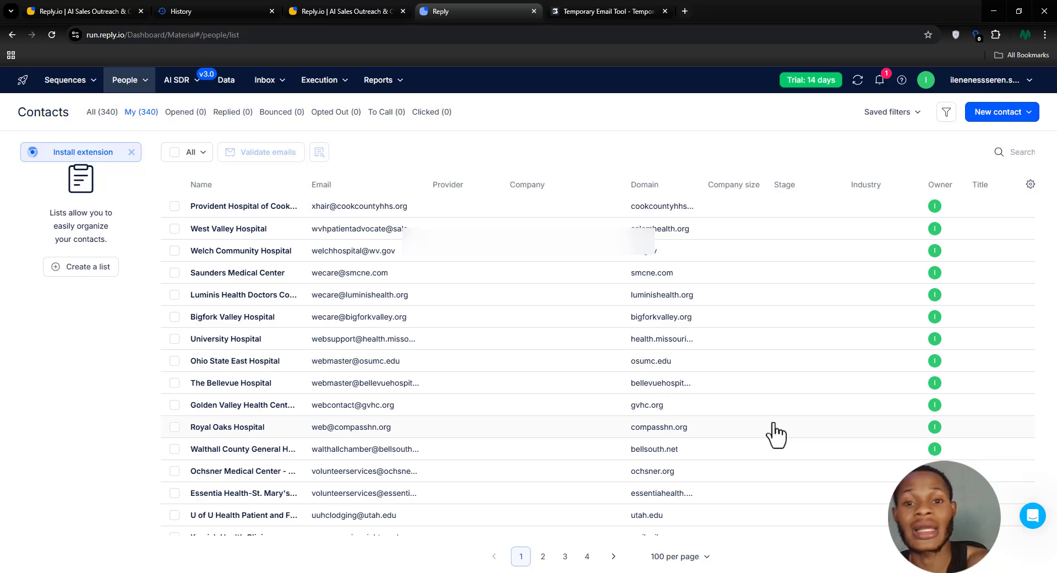
Scroll down the 340-contact People list.
{"action": "scroll", "coordinate": [763, 394], "scroll_direction": "down", "scroll_amount": 7}
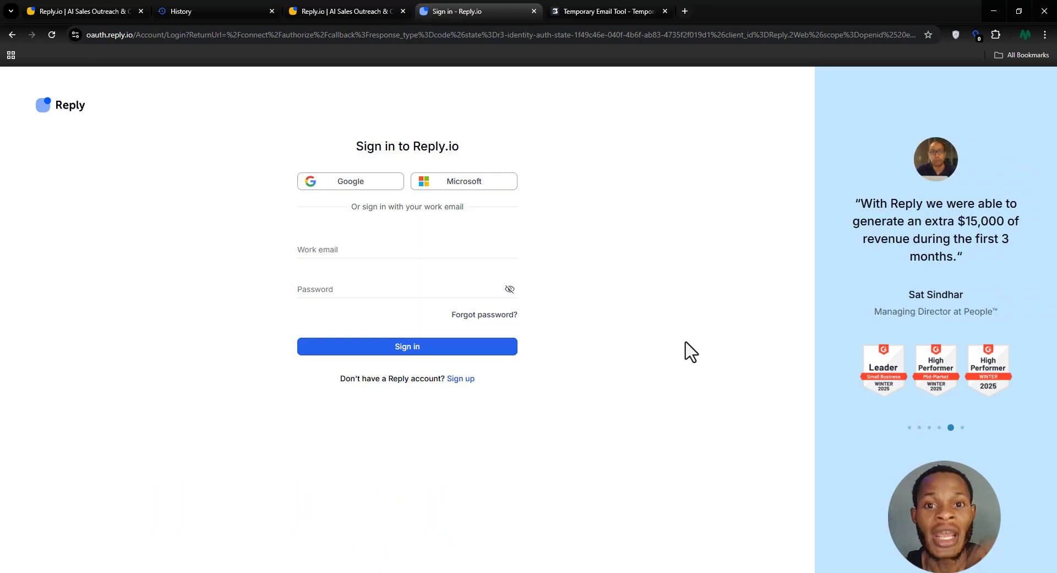
Sign up for a free trial using a pasted work email and Chrome's suggested strong password.
{"action": "left_click", "coordinate": [461, 378]}
{"action": "left_click", "coordinate": [317, 249]}
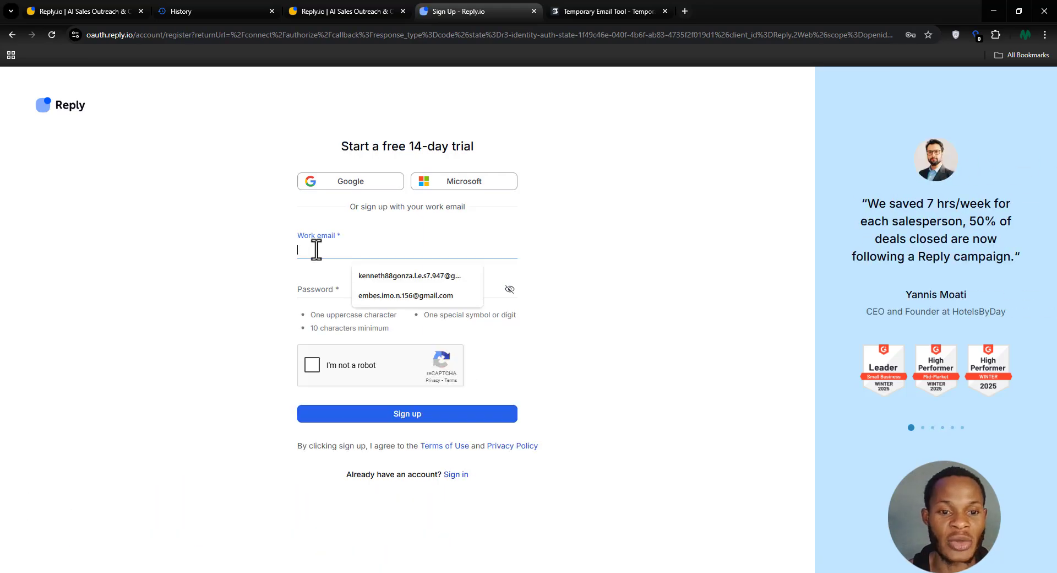
{"action": "key", "text": "ctrl+v"}
{"action": "left_click", "coordinate": [315, 289]}
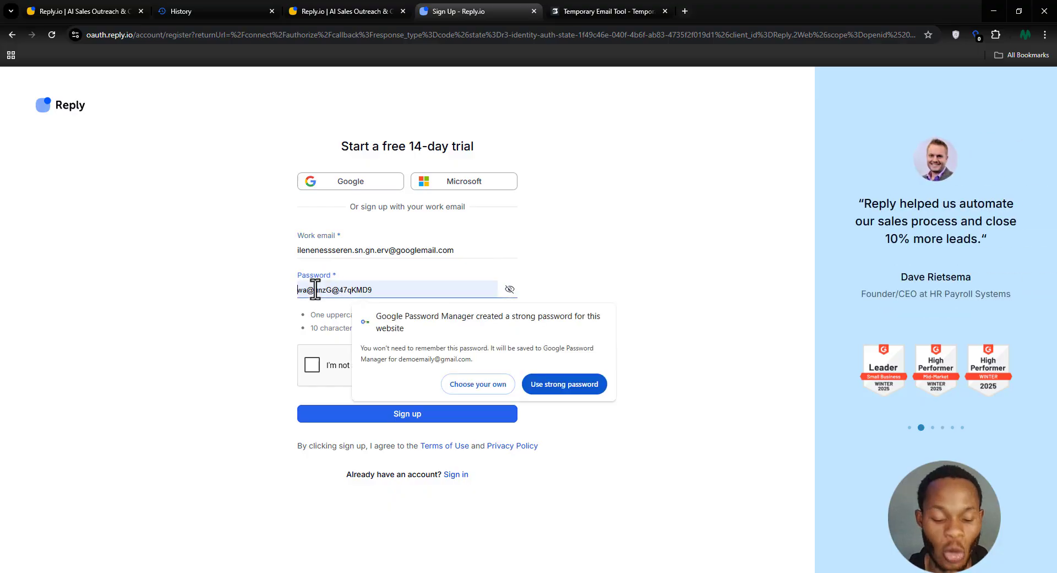
{"action": "key", "text": "Return"}
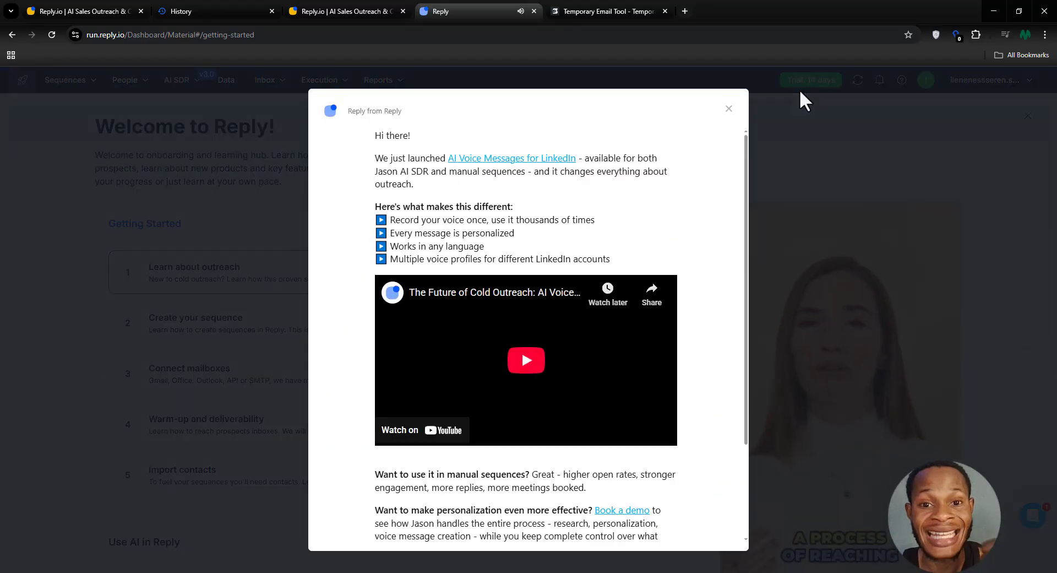
Dismiss the AI Voice Messages announcement and welcome hub, then start connecting a sending mailbox.
{"action": "left_click", "coordinate": [728, 110]}
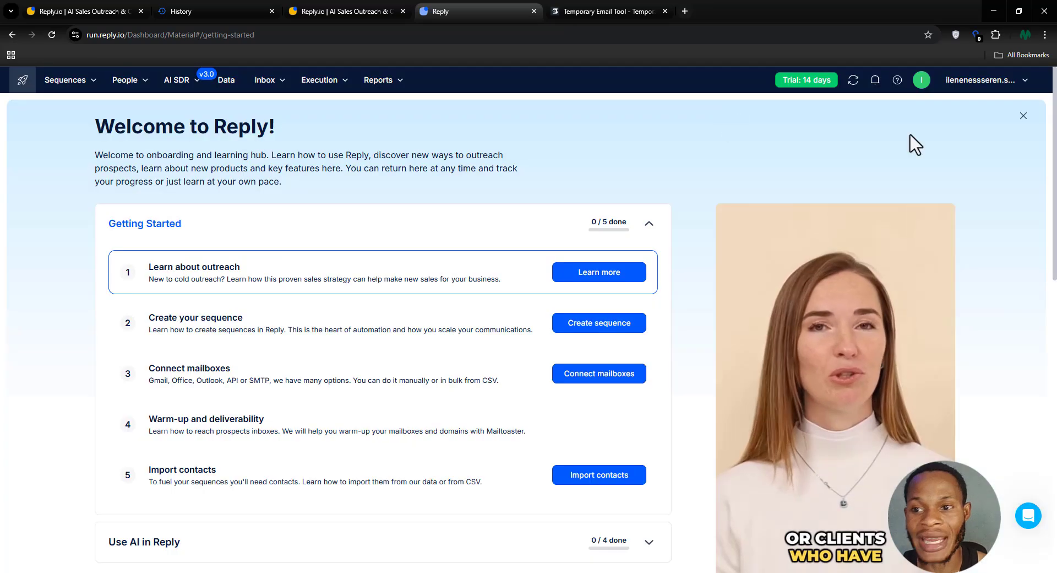
{"action": "left_click", "coordinate": [1026, 118]}
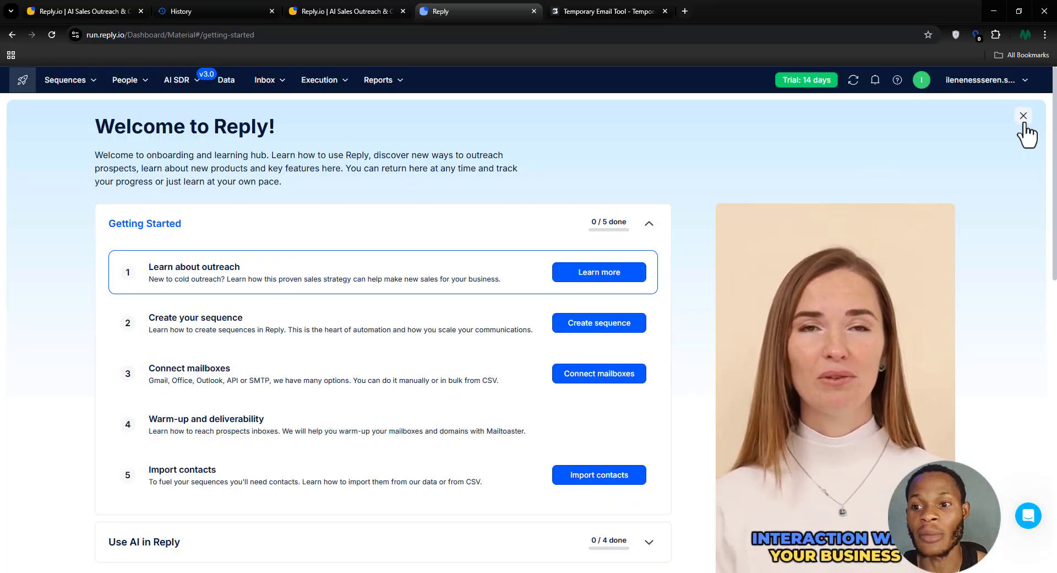
{"action": "left_click", "coordinate": [1022, 121]}
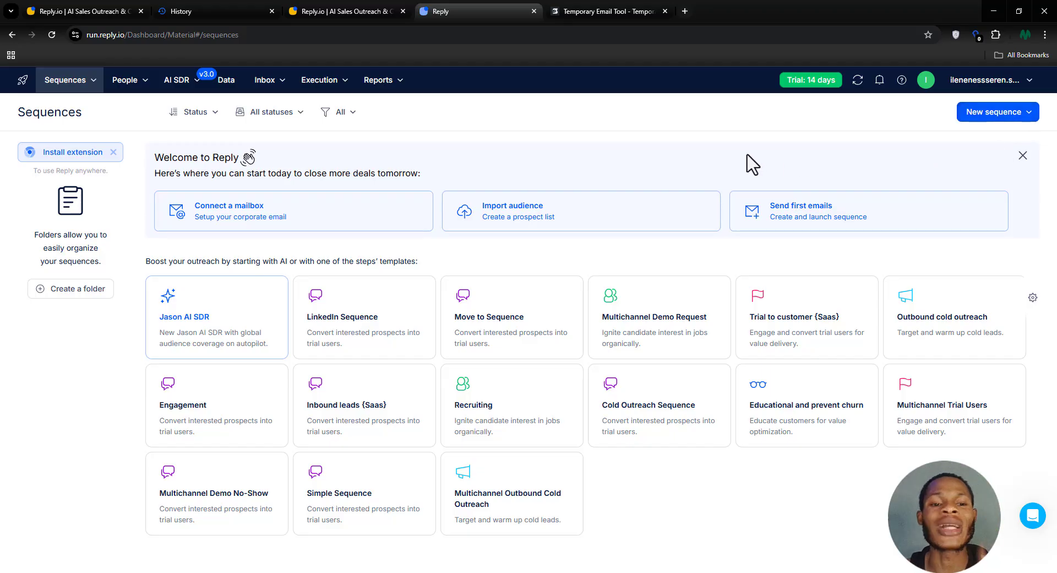
{"action": "left_click", "coordinate": [312, 224]}
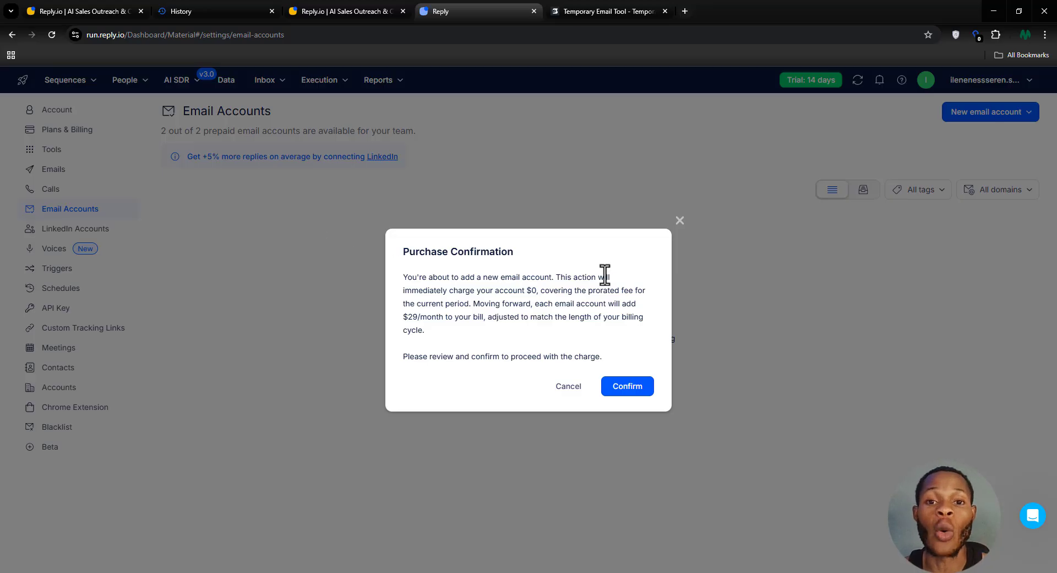
Cancel the $29/month email account purchase and go to People > Contacts.
{"action": "left_click", "coordinate": [802, 449]}
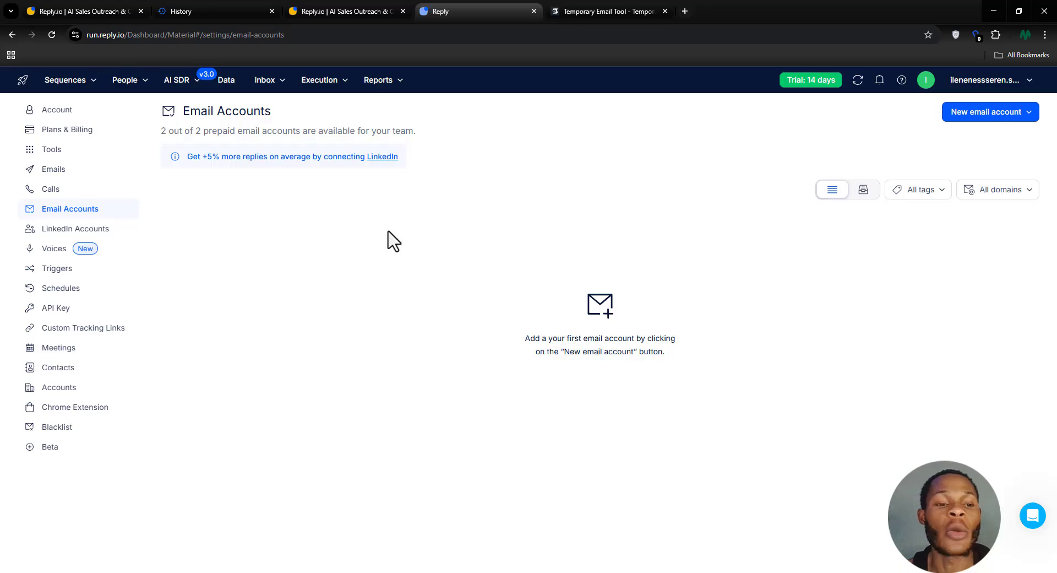
{"action": "left_click", "coordinate": [154, 83]}
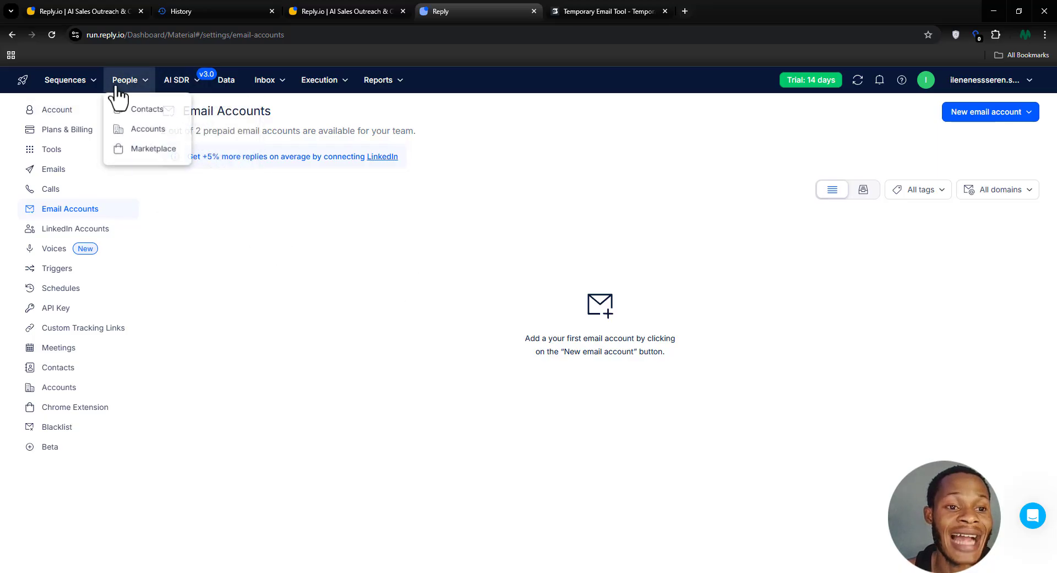
{"action": "left_click", "coordinate": [144, 109]}
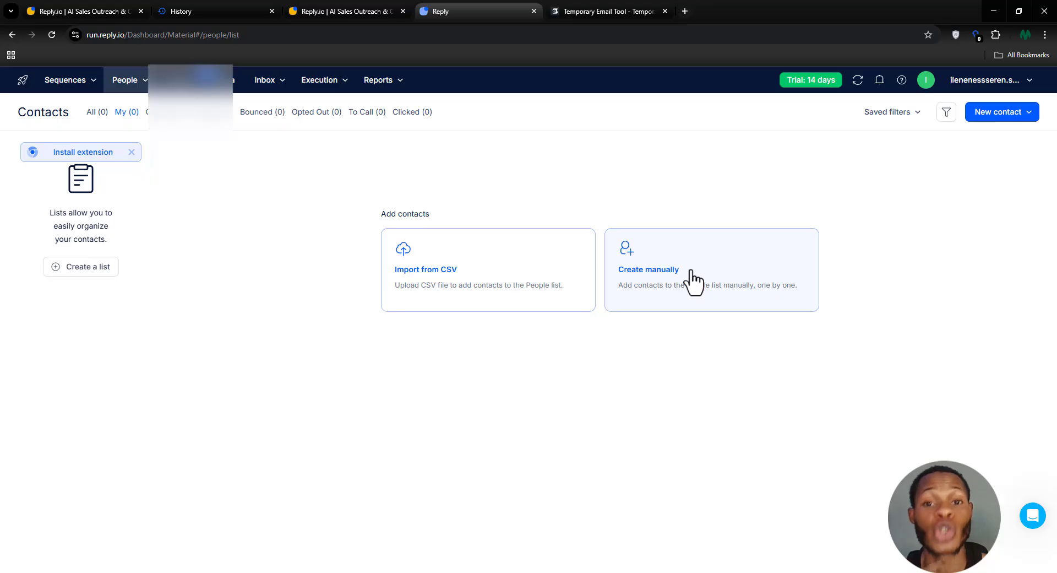
Start a CSV import and upload Sample CSV Output File from the ALL LEADS folder.
{"action": "left_click", "coordinate": [472, 290]}
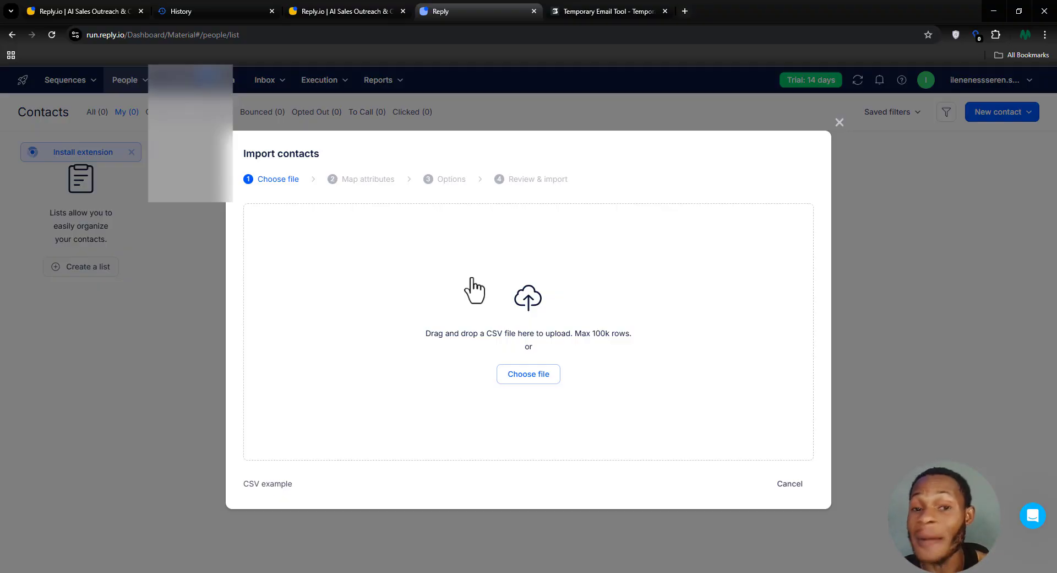
{"action": "left_click", "coordinate": [515, 379]}
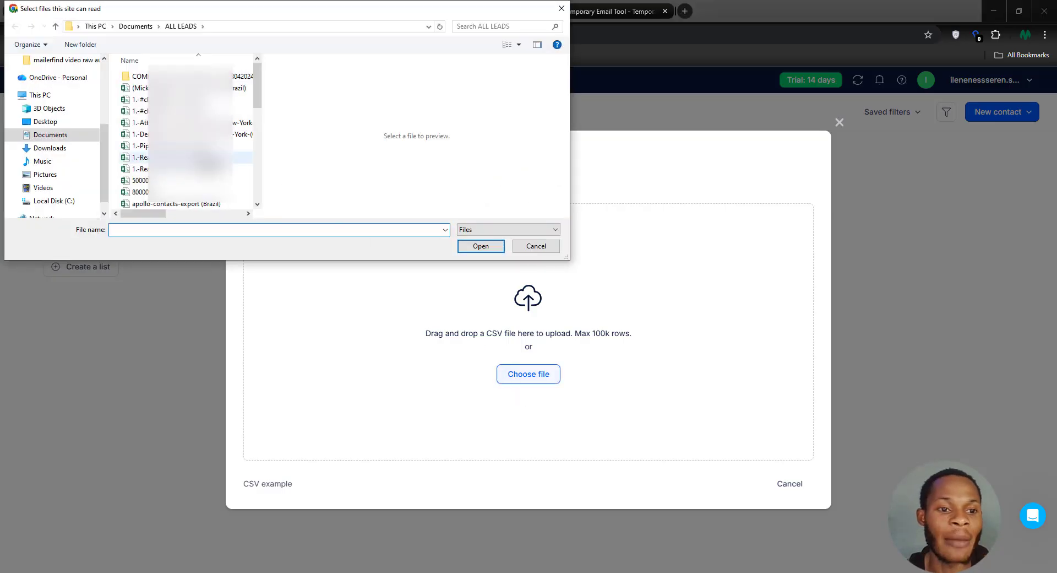
{"action": "scroll", "coordinate": [187, 138], "scroll_direction": "down", "scroll_amount": 2}
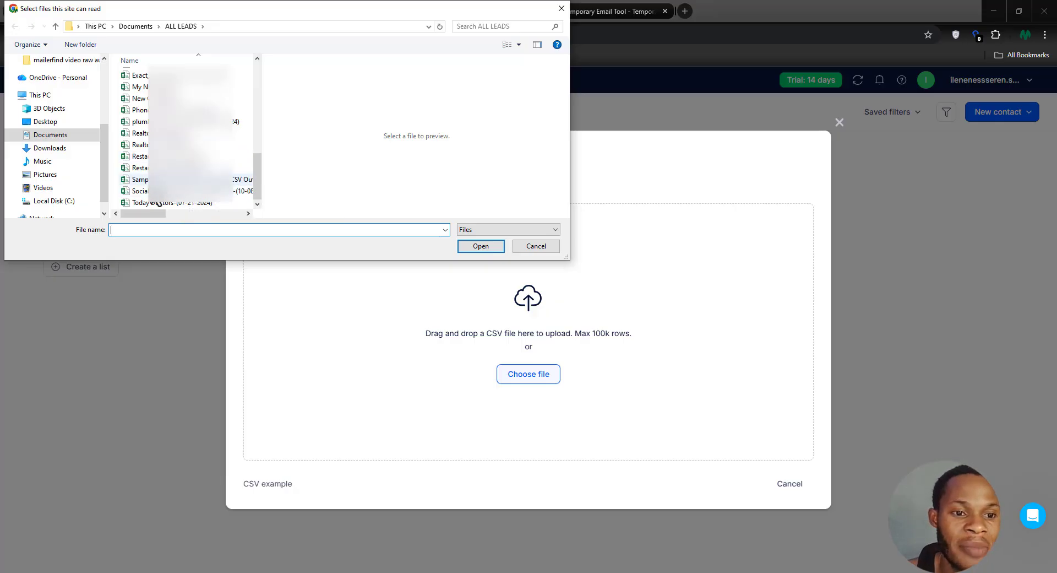
{"action": "left_click", "coordinate": [165, 167]}
{"action": "left_click", "coordinate": [166, 179]}
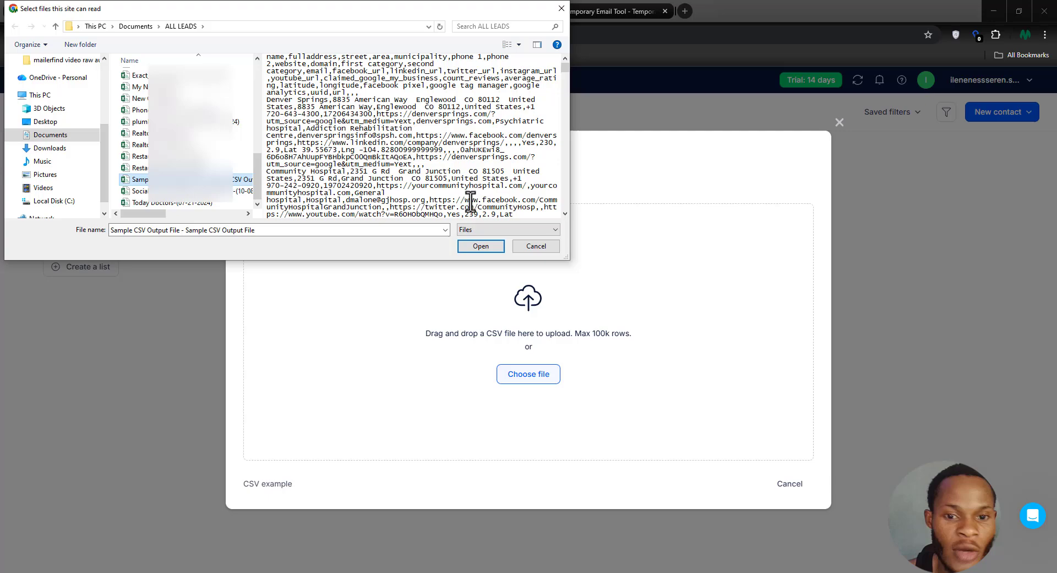
{"action": "left_click", "coordinate": [483, 248]}
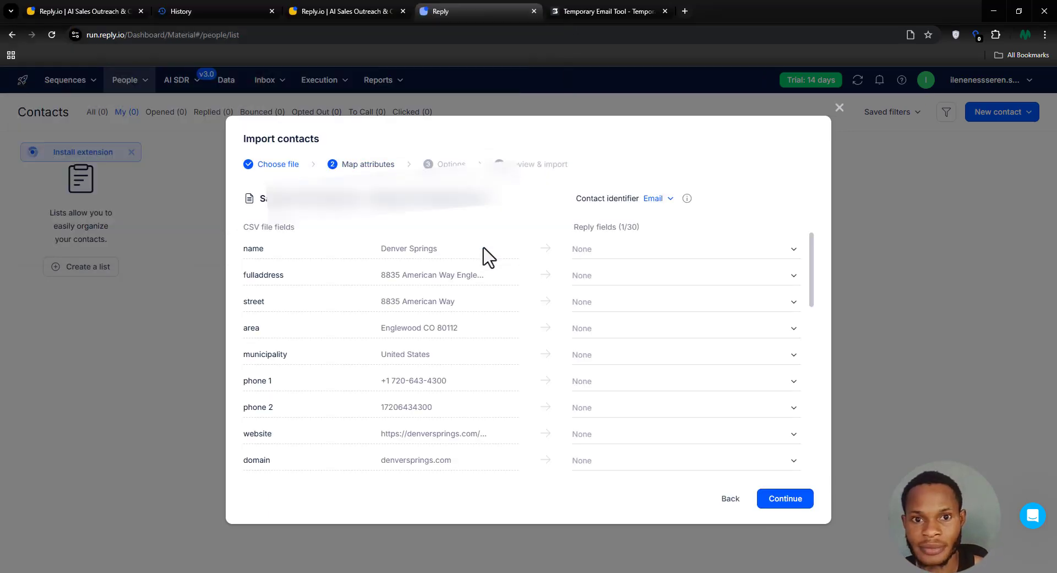
Map the CSV email column to Reply's Email field, leaving the second category unmapped.
{"action": "scroll", "coordinate": [597, 314], "scroll_direction": "down", "scroll_amount": 2}
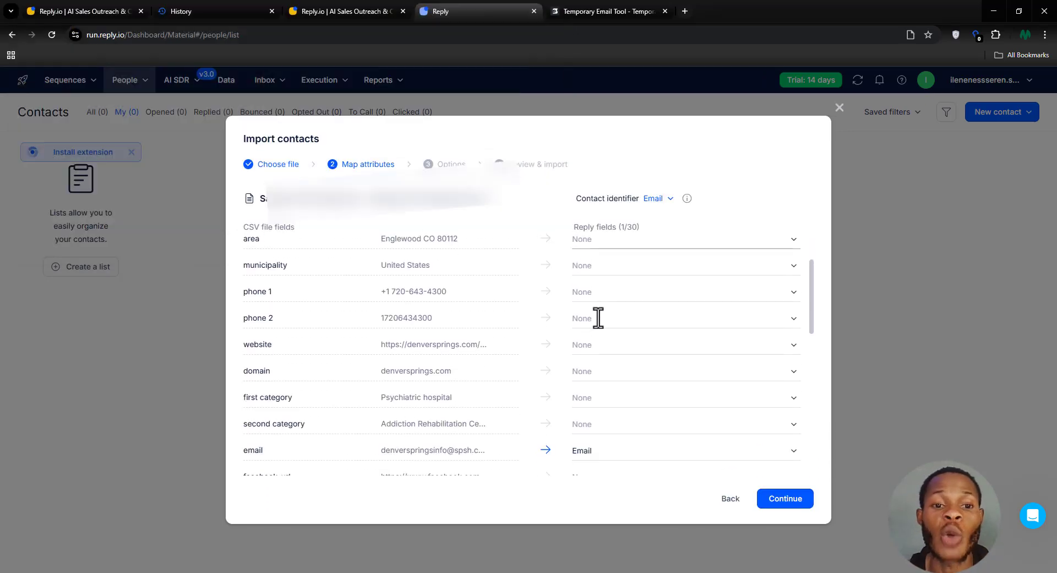
{"action": "scroll", "coordinate": [600, 342], "scroll_direction": "up", "scroll_amount": 2}
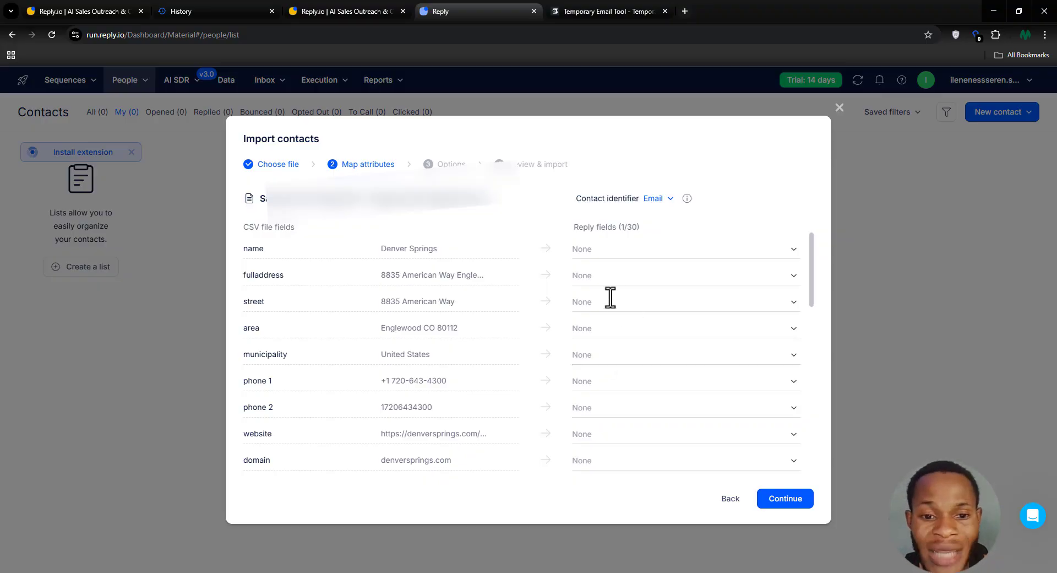
{"action": "scroll", "coordinate": [457, 309], "scroll_direction": "down", "scroll_amount": 3}
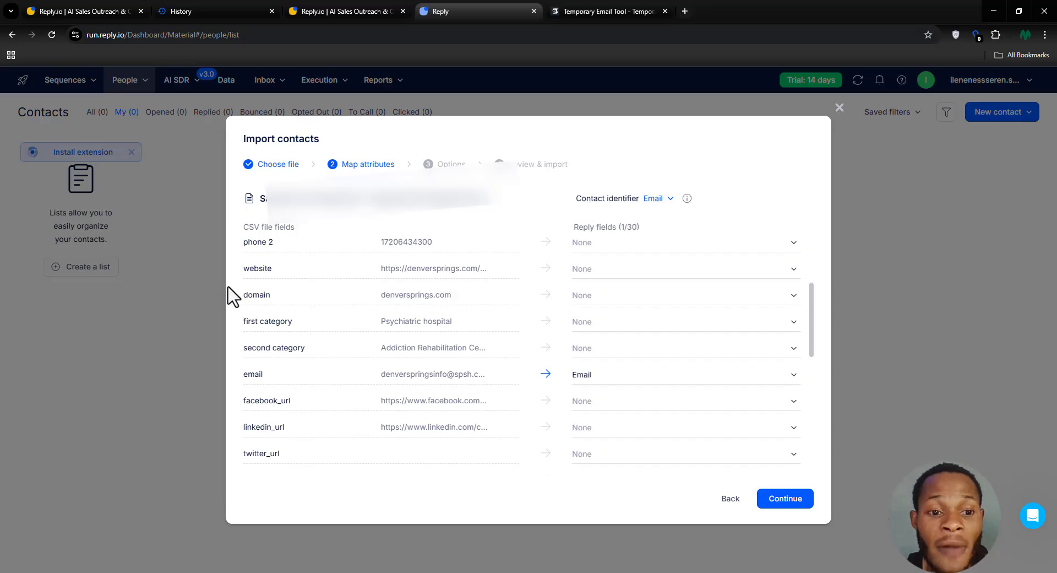
{"action": "scroll", "coordinate": [332, 254], "scroll_direction": "down", "scroll_amount": 1}
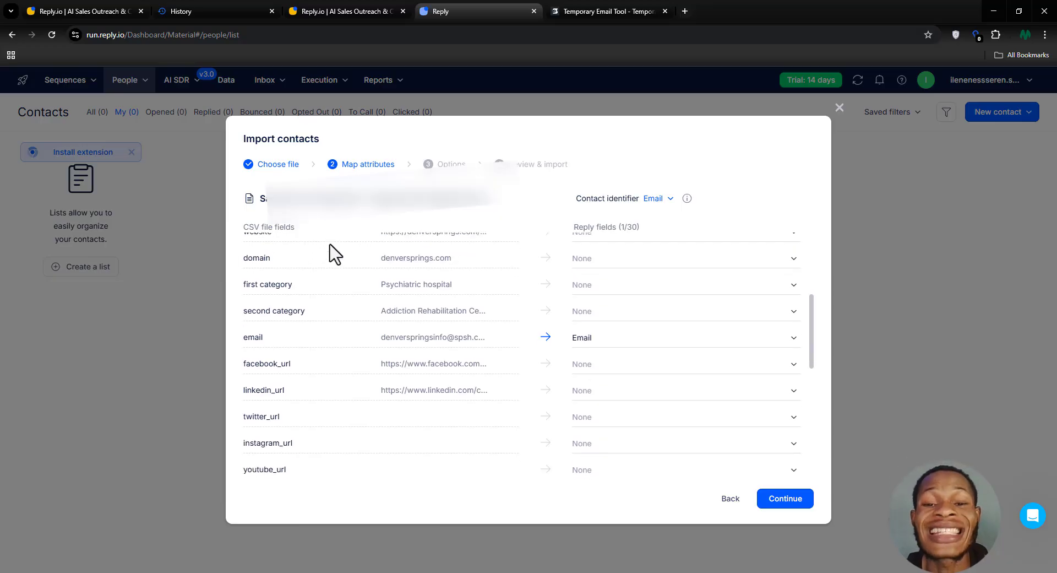
{"action": "scroll", "coordinate": [333, 254], "scroll_direction": "down", "scroll_amount": 2}
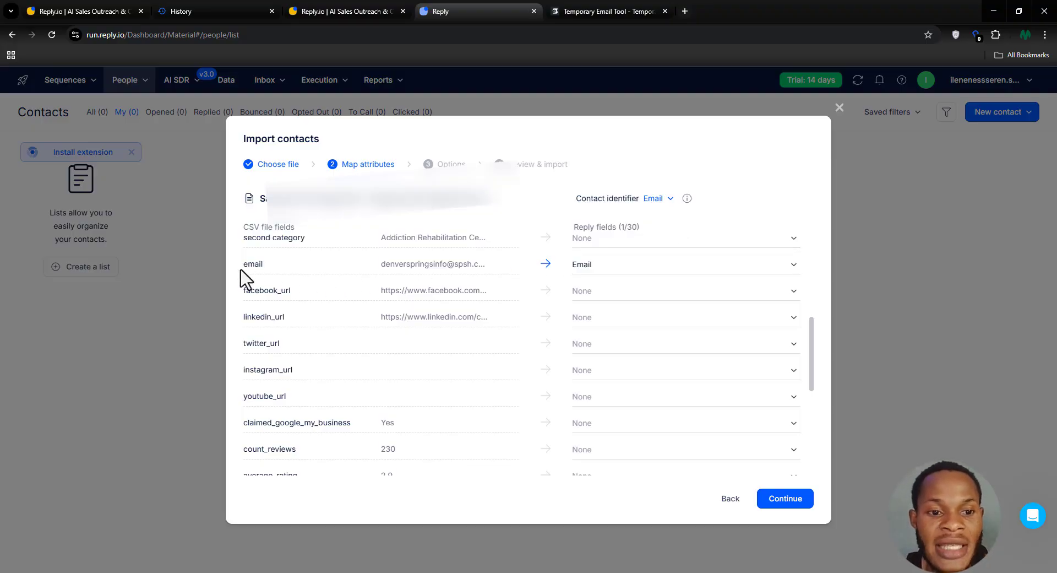
{"action": "left_click_drag", "start_coordinate": [240, 266], "coordinate": [447, 263]}
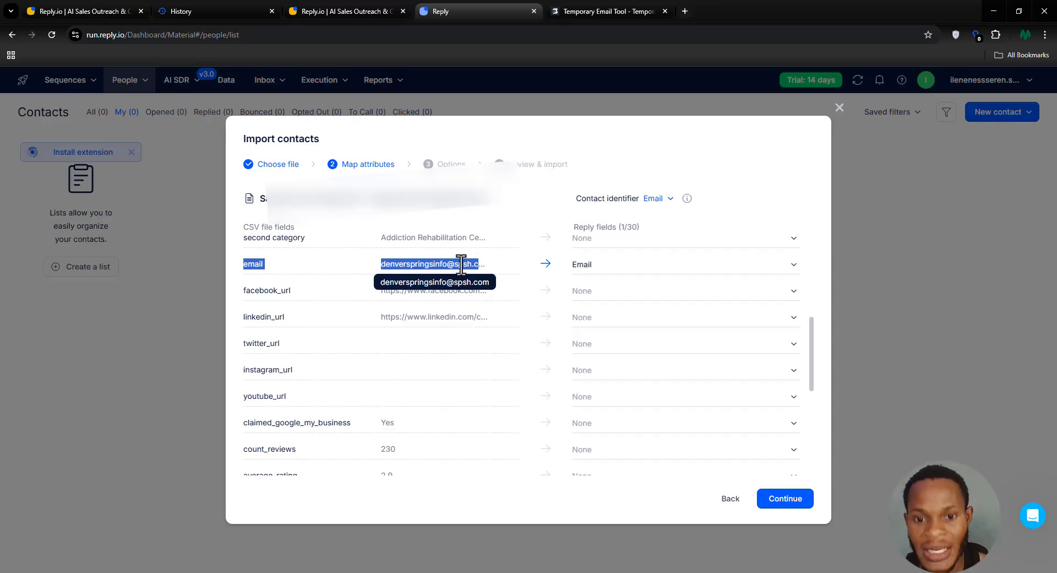
{"action": "left_click", "coordinate": [610, 264]}
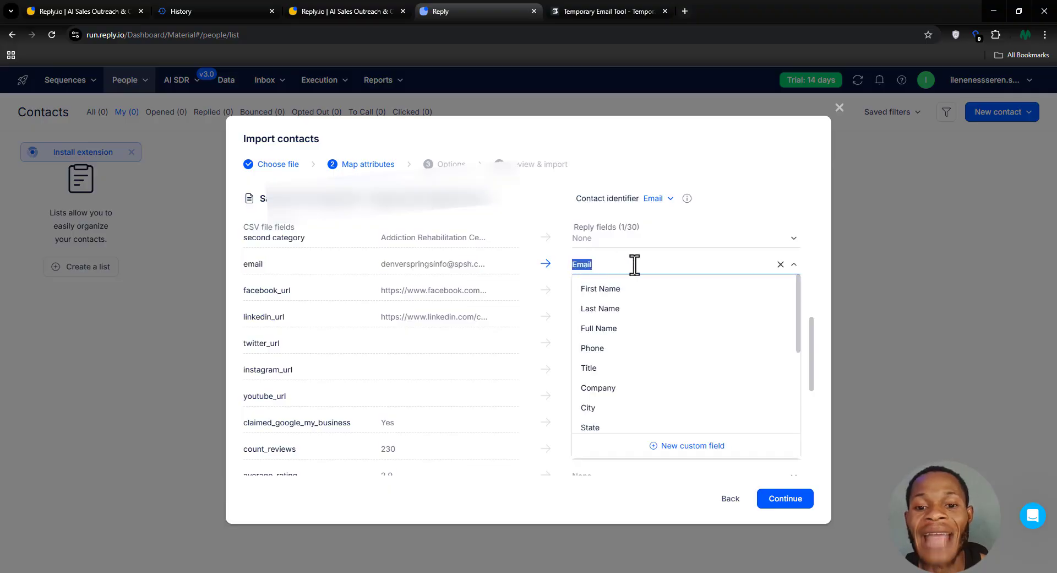
{"action": "left_click", "coordinate": [624, 270]}
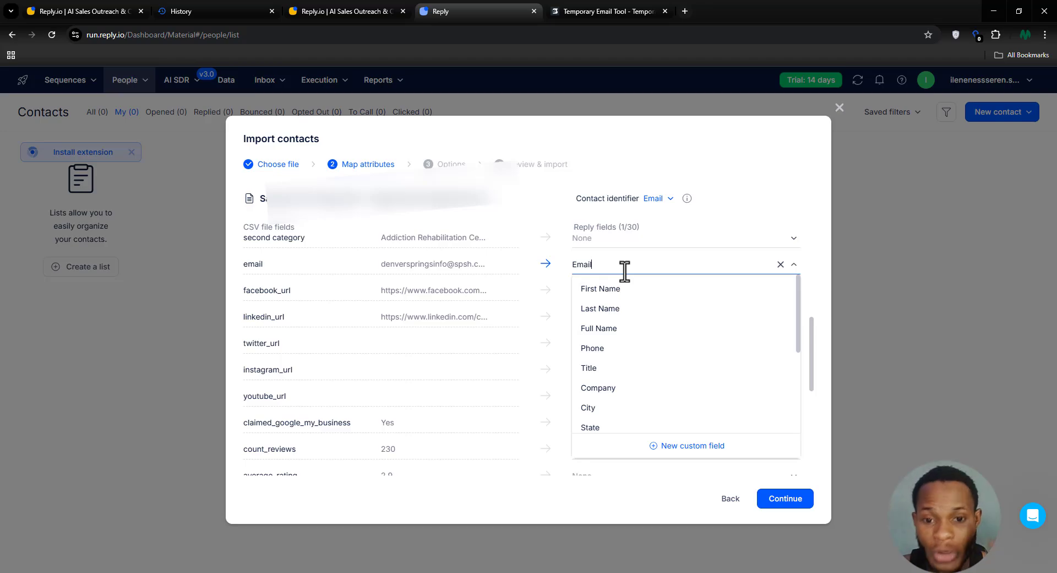
{"action": "left_click", "coordinate": [659, 239]}
{"action": "left_click", "coordinate": [559, 287]}
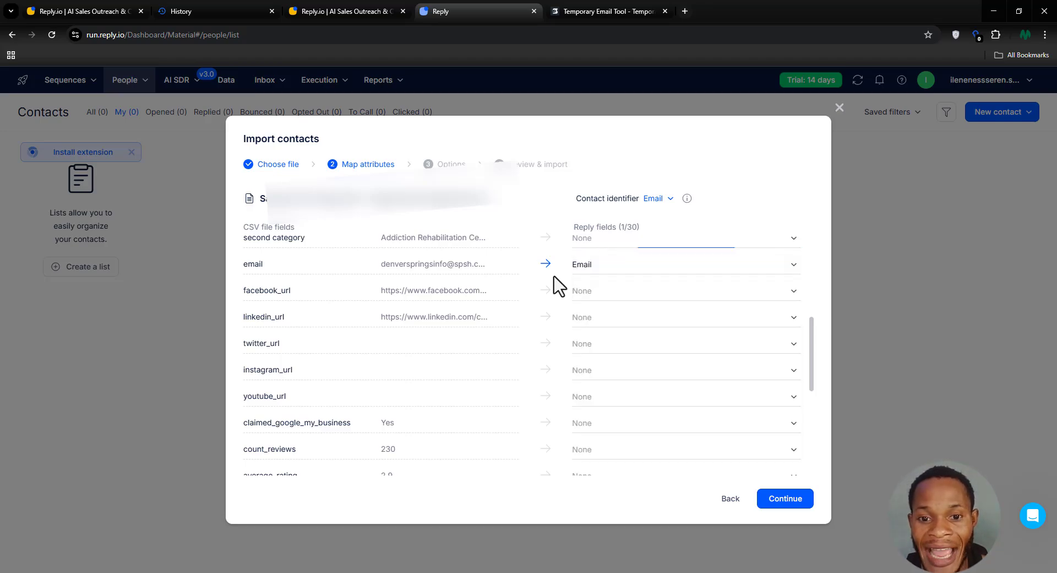
Map the name column to Full Name and advance to Options with 430 contacts.
{"action": "scroll", "coordinate": [684, 328], "scroll_direction": "up", "scroll_amount": 1}
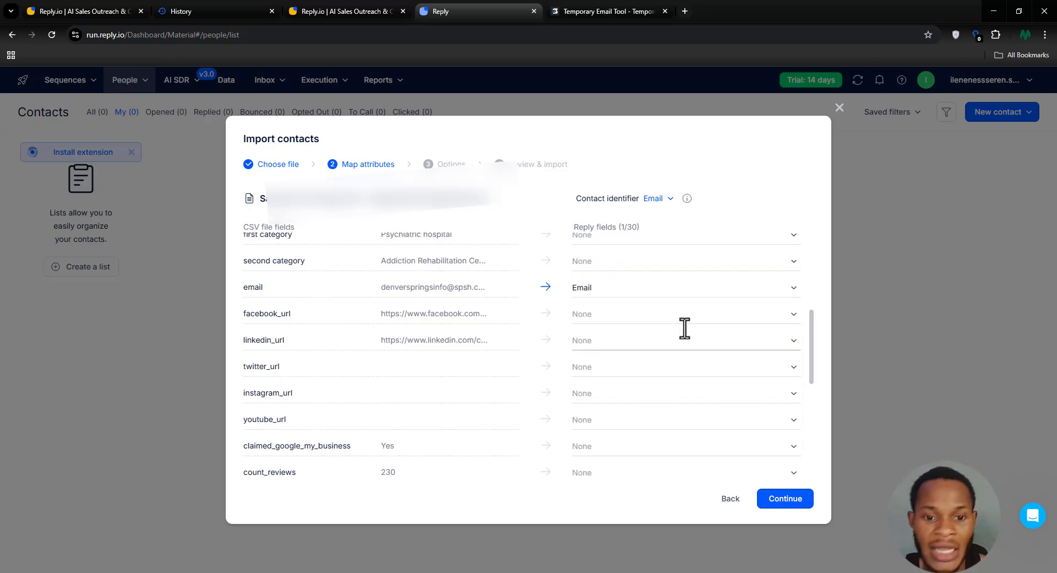
{"action": "scroll", "coordinate": [684, 329], "scroll_direction": "up", "scroll_amount": 5}
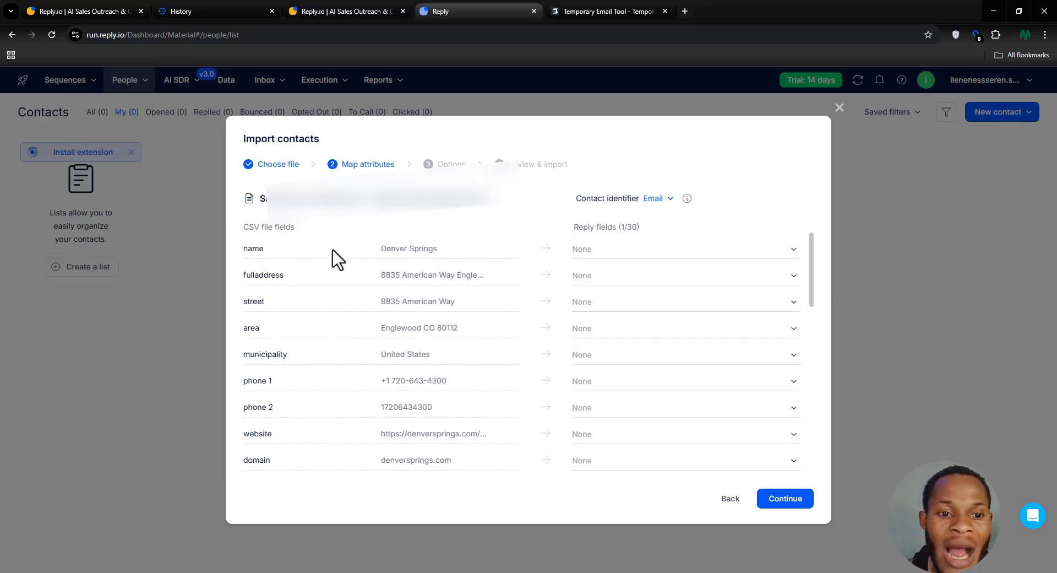
{"action": "left_click_drag", "start_coordinate": [267, 252], "coordinate": [235, 253]}
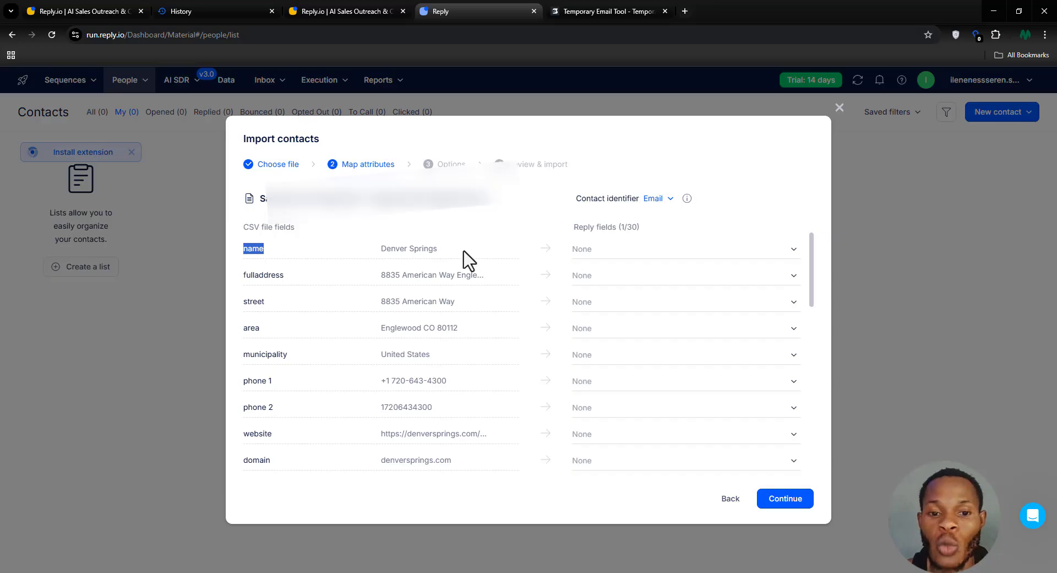
{"action": "left_click", "coordinate": [658, 245]}
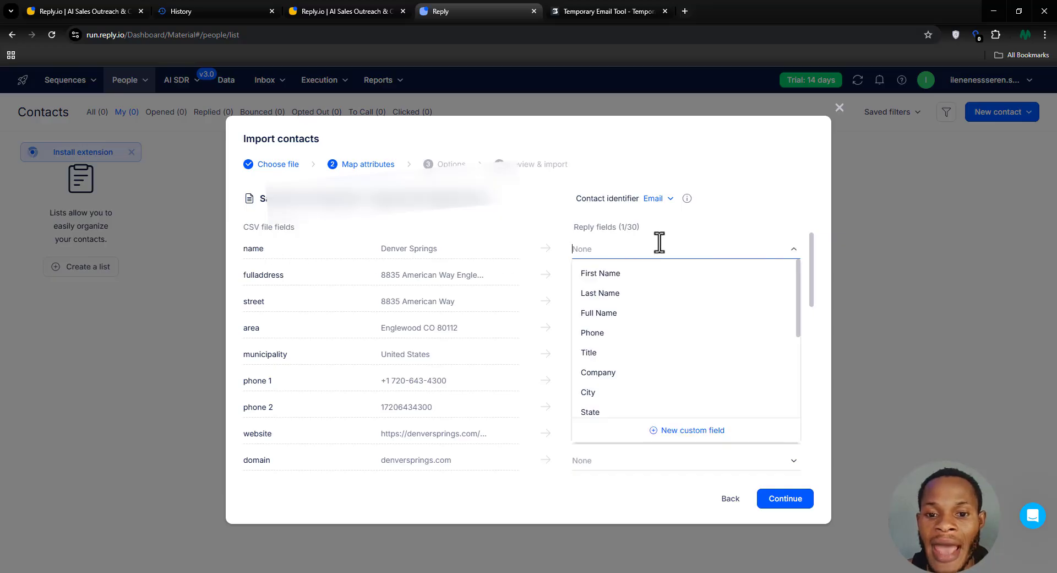
{"action": "left_click", "coordinate": [605, 312]}
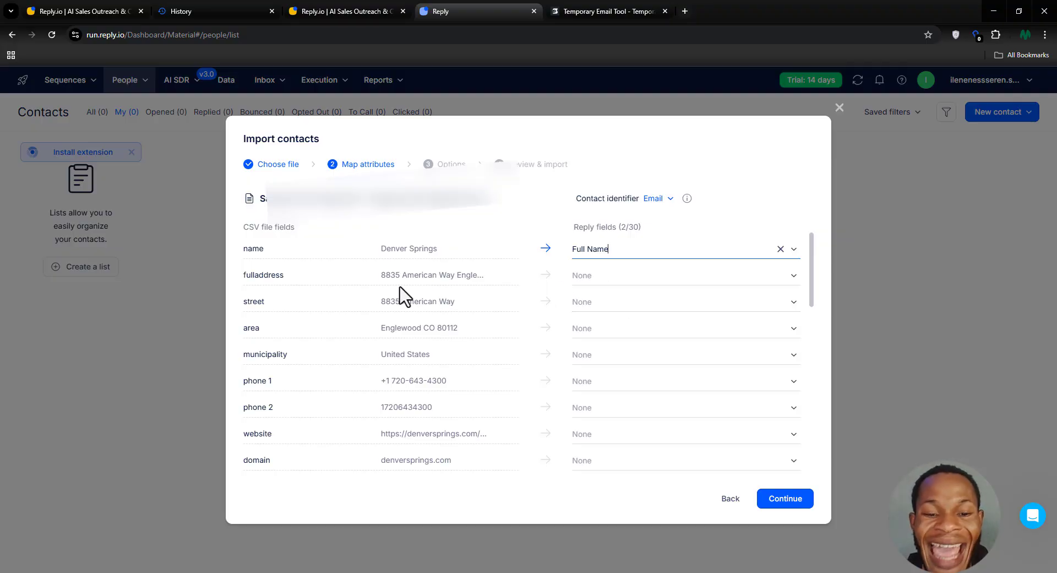
{"action": "left_click", "coordinate": [344, 198]}
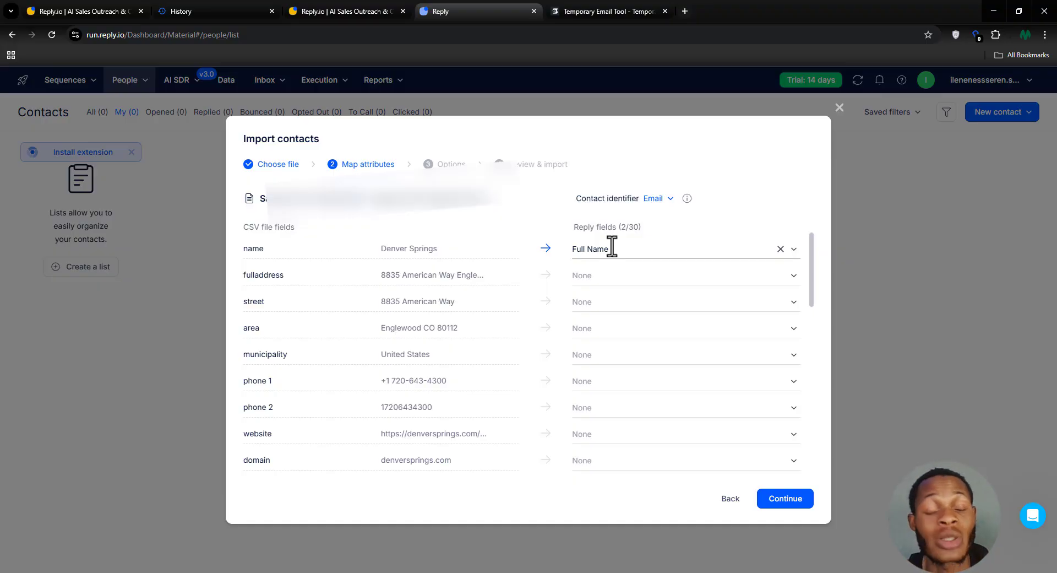
{"action": "scroll", "coordinate": [650, 270], "scroll_direction": "down", "scroll_amount": 5}
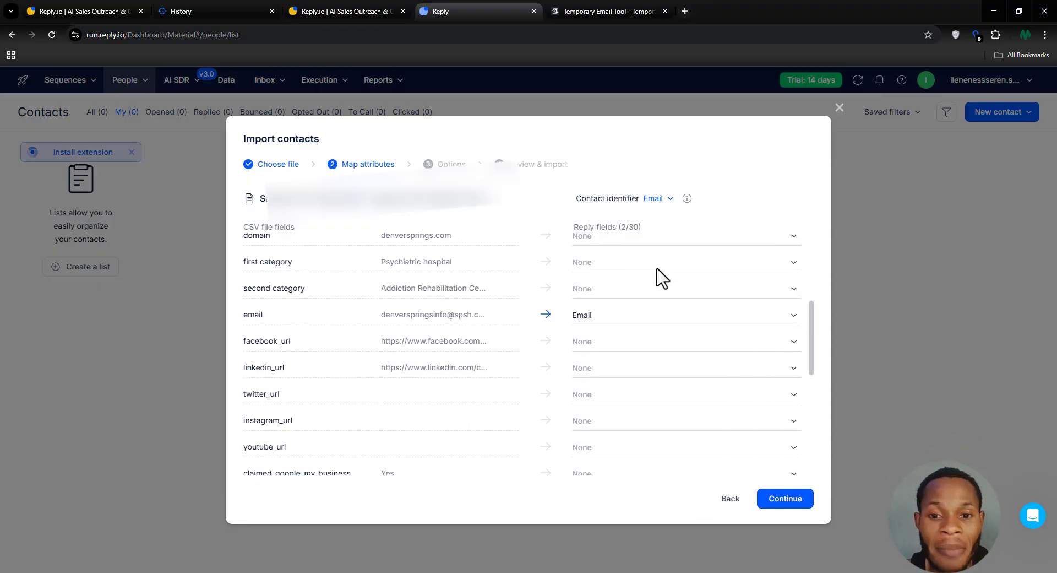
{"action": "scroll", "coordinate": [661, 265], "scroll_direction": "down", "scroll_amount": 2}
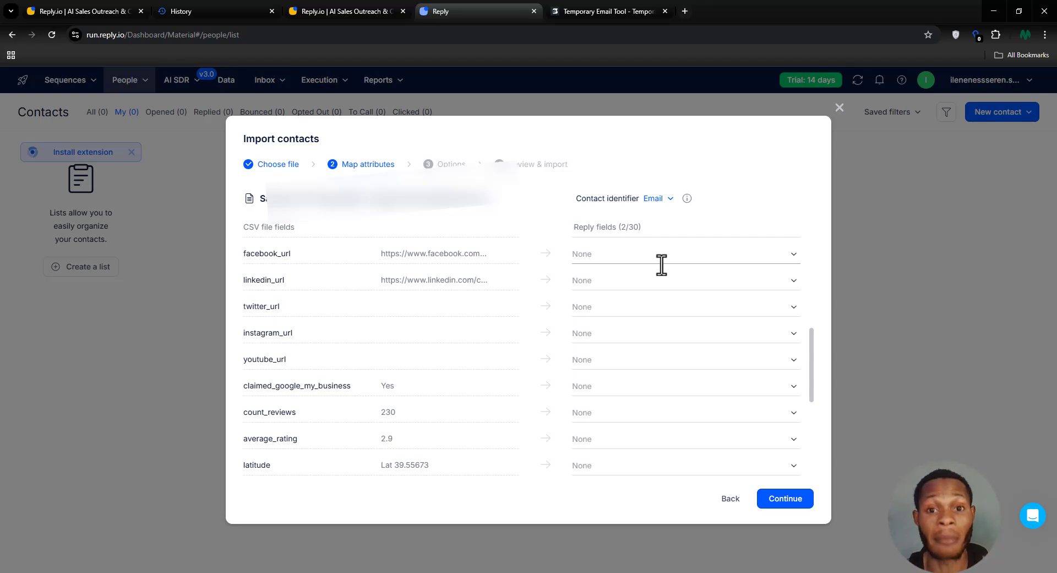
{"action": "left_click", "coordinate": [782, 501]}
Confirm the 430-contact count and launch the CSV import with default options.
{"action": "scroll", "coordinate": [557, 325], "scroll_direction": "down", "scroll_amount": 1}
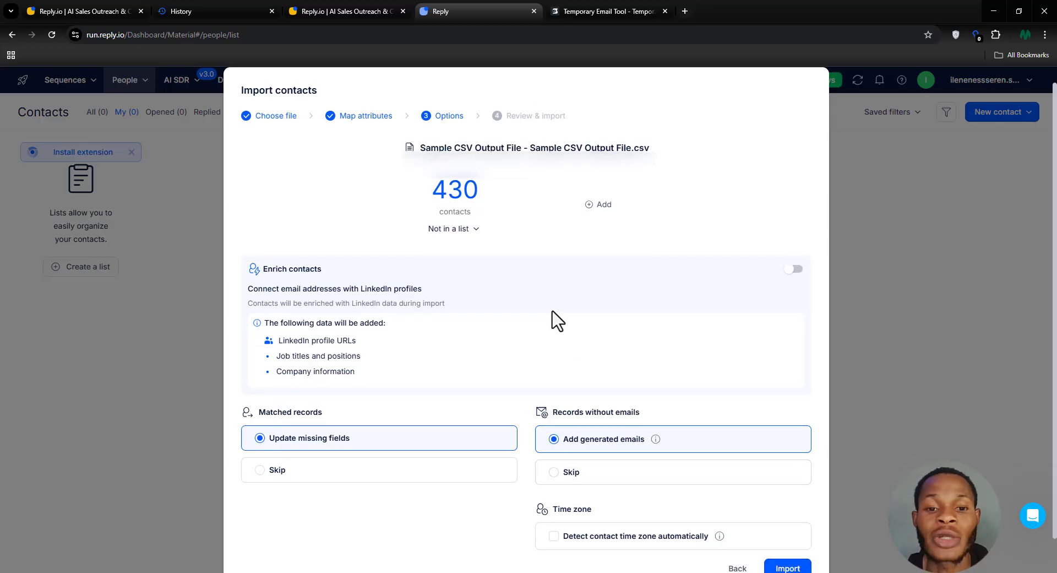
{"action": "scroll", "coordinate": [529, 286], "scroll_direction": "up", "scroll_amount": 1}
{"action": "left_click_drag", "start_coordinate": [416, 211], "coordinate": [485, 217]}
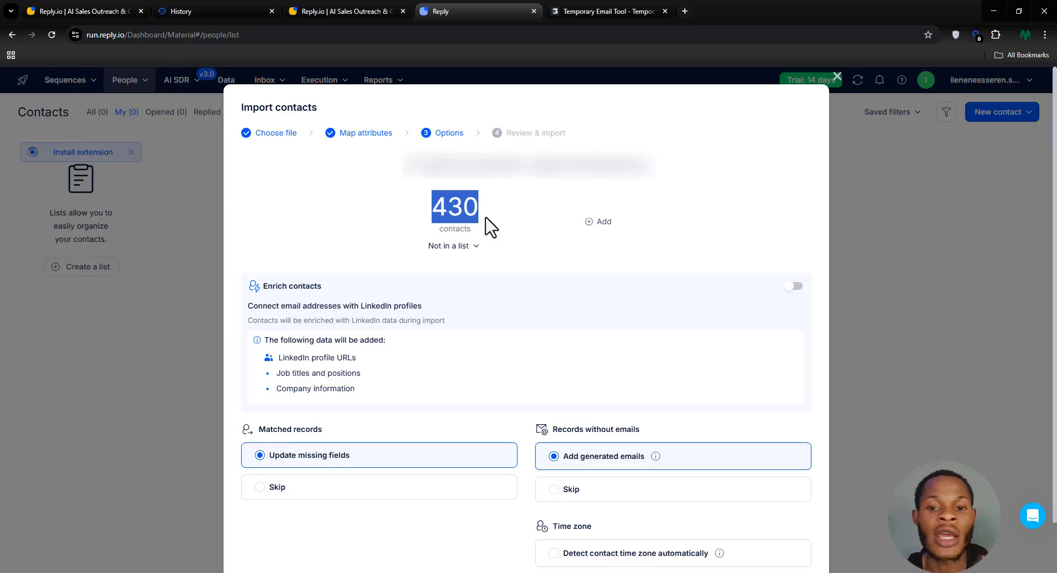
{"action": "scroll", "coordinate": [556, 247], "scroll_direction": "down", "scroll_amount": 1}
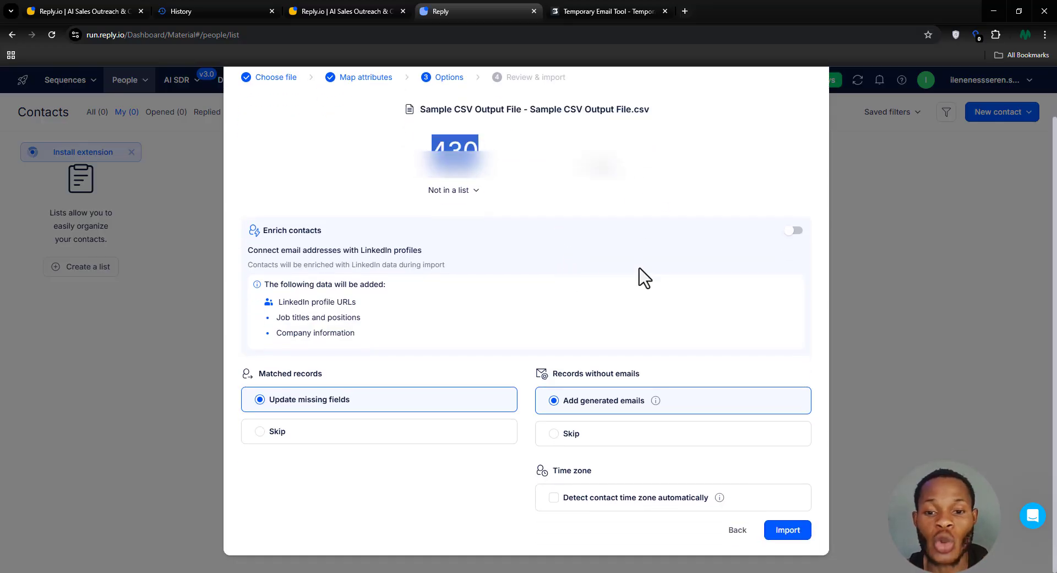
{"action": "left_click", "coordinate": [790, 531]}
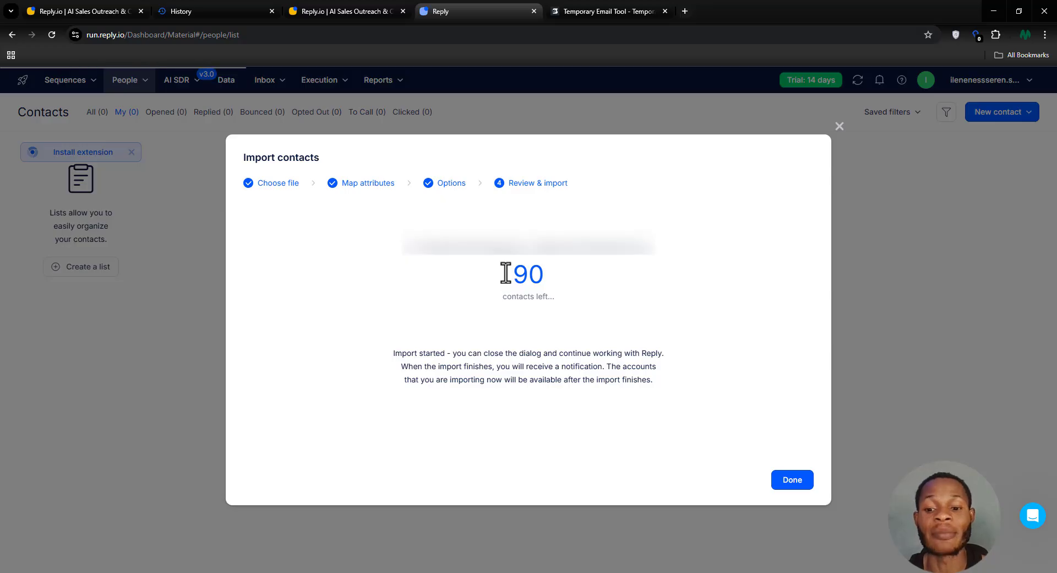
Close the finished import and browse the 340 imported hospital contacts with their emails and domains.
{"action": "left_click", "coordinate": [784, 481]}
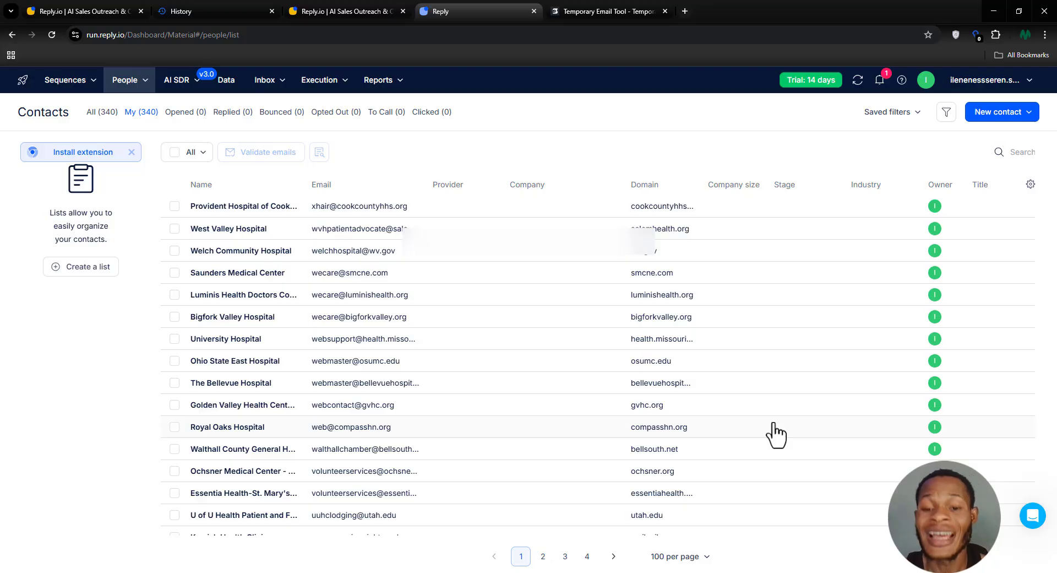
{"action": "scroll", "coordinate": [765, 396], "scroll_direction": "down", "scroll_amount": 6}
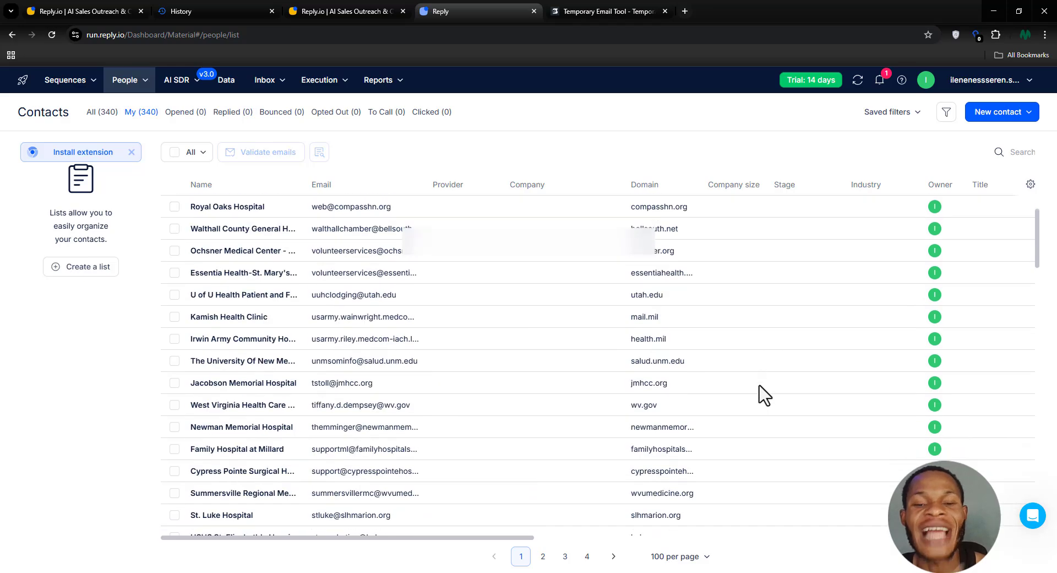
{"action": "scroll", "coordinate": [765, 397], "scroll_direction": "down", "scroll_amount": 2}
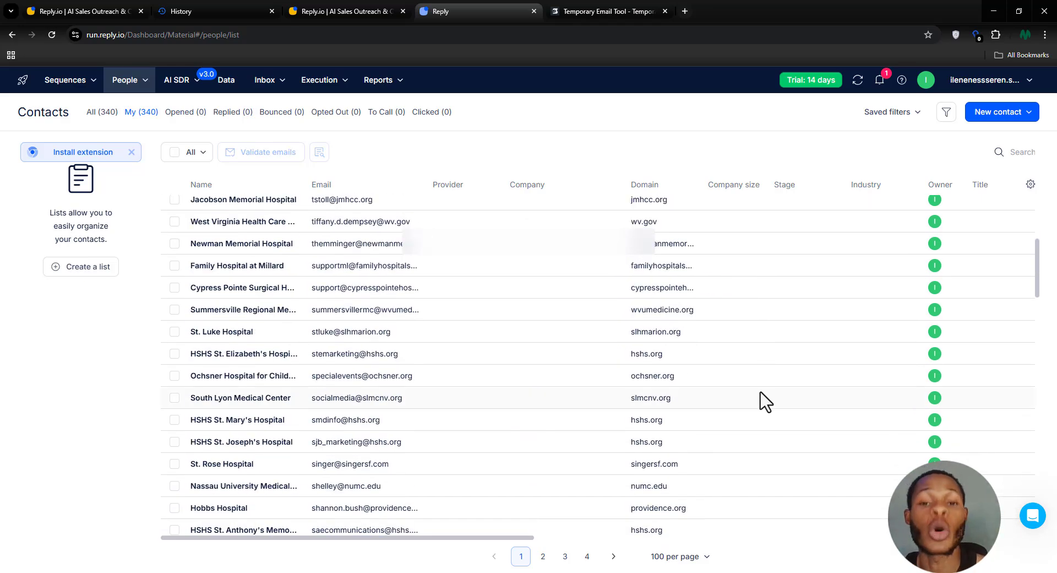
{"action": "scroll", "coordinate": [763, 401], "scroll_direction": "down", "scroll_amount": 6}
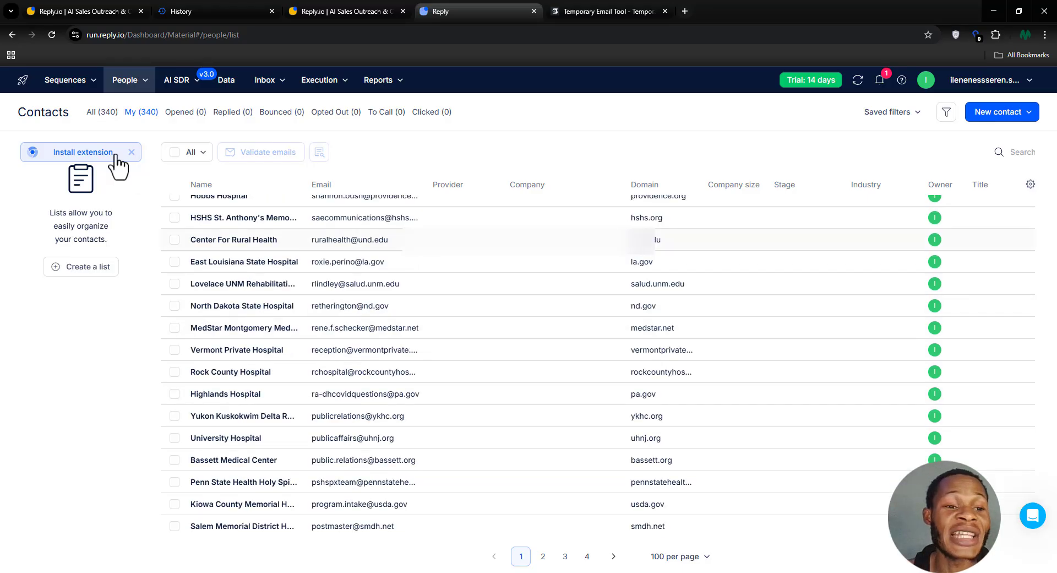
{"action": "mouse_move", "coordinate": [84, 94]}
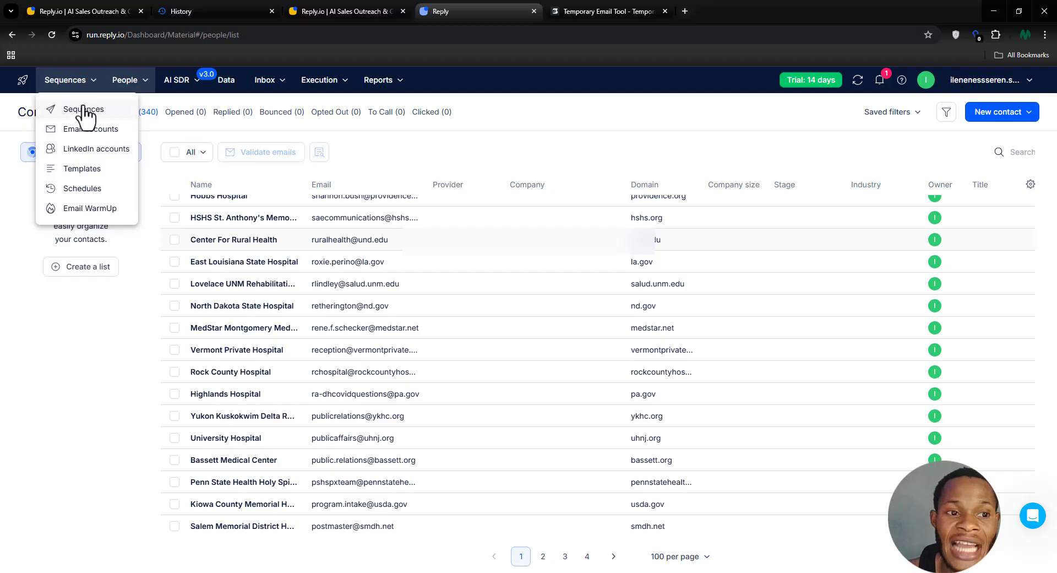
Create a new sequence from the Sequences list with 'Send first emails'.
{"action": "left_click", "coordinate": [85, 111]}
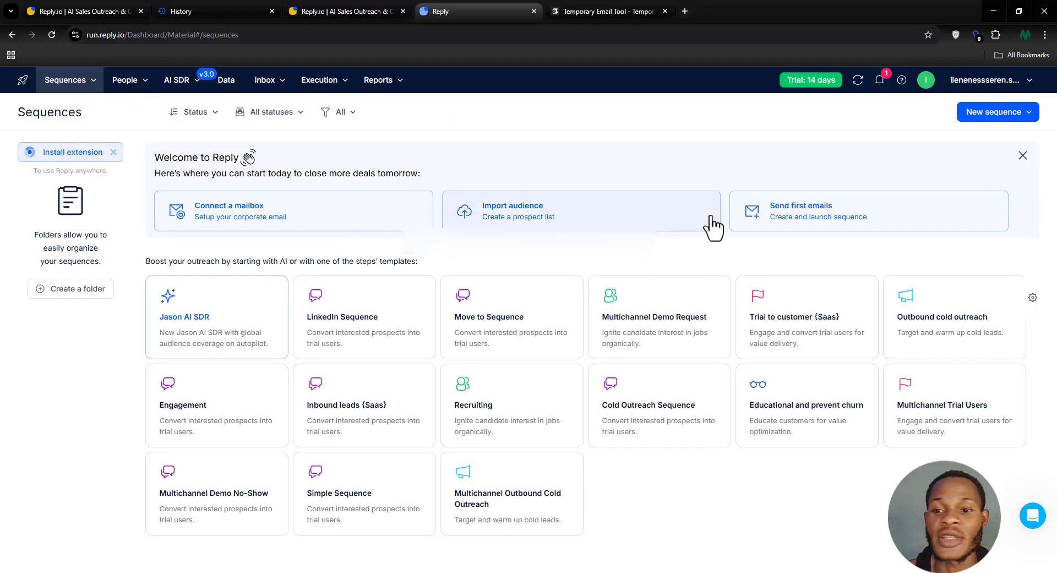
{"action": "left_click", "coordinate": [797, 223]}
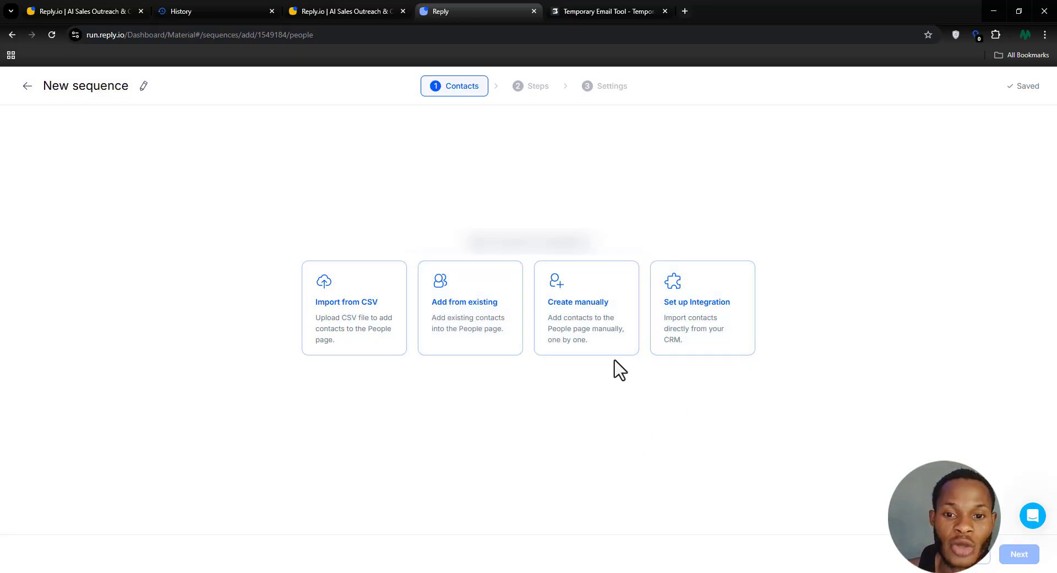
Add all existing contacts to the sequence and continue to the Steps stage.
{"action": "left_click", "coordinate": [472, 340]}
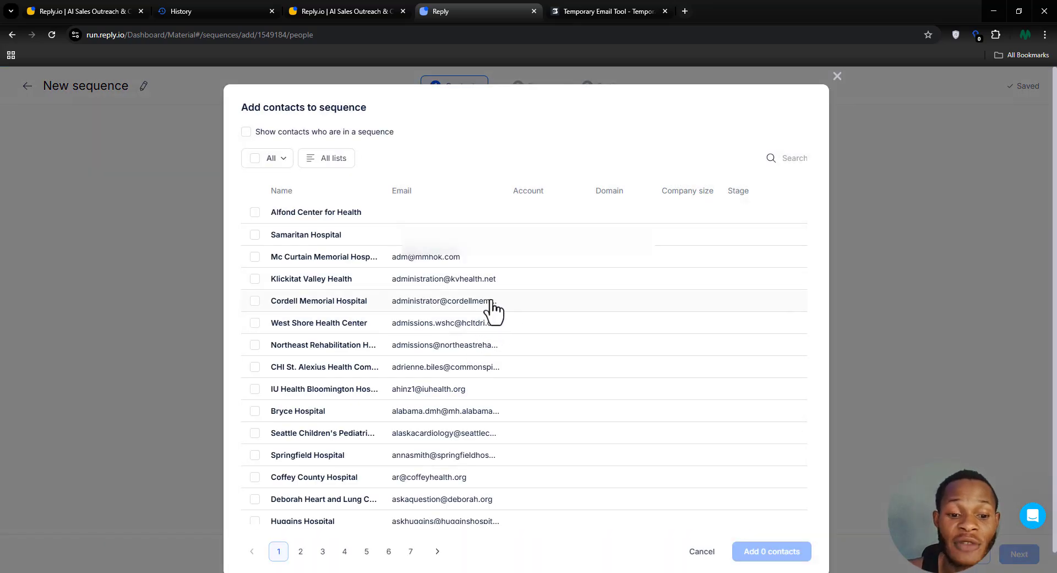
{"action": "scroll", "coordinate": [491, 297], "scroll_direction": "down", "scroll_amount": 2}
{"action": "scroll", "coordinate": [490, 300], "scroll_direction": "up", "scroll_amount": 2}
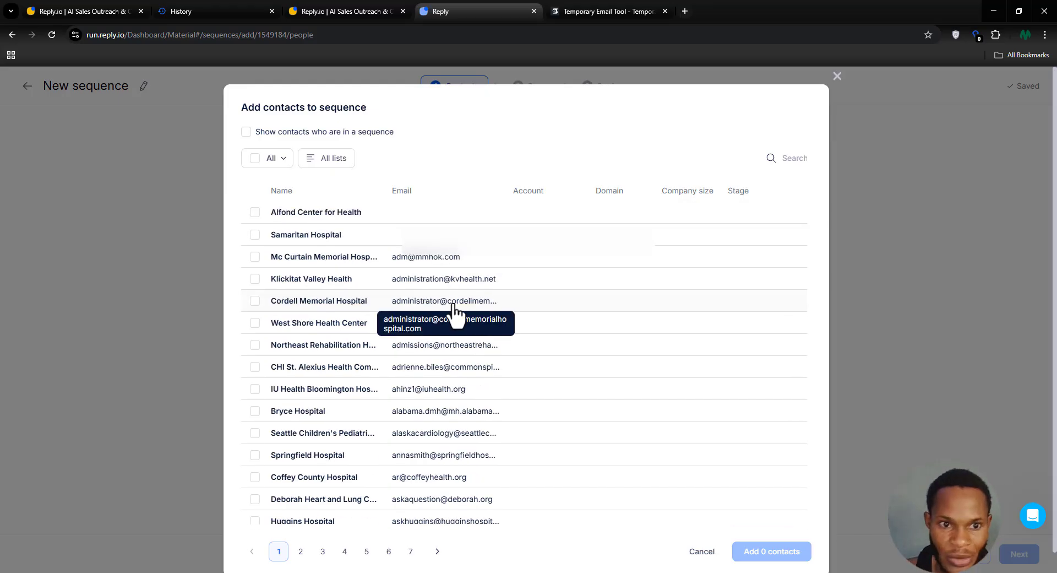
{"action": "left_click", "coordinate": [255, 159]}
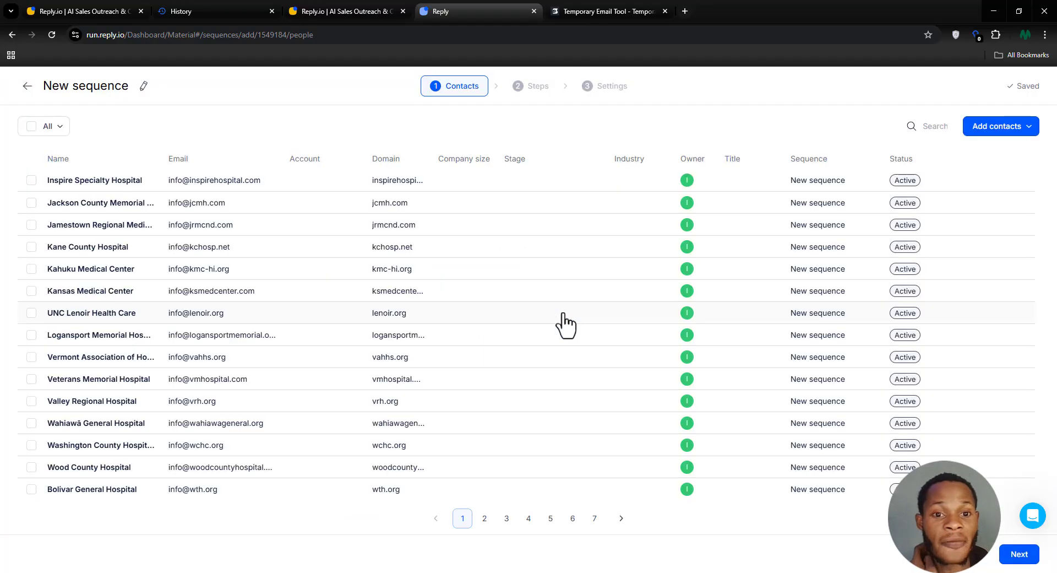
{"action": "scroll", "coordinate": [563, 316], "scroll_direction": "down", "scroll_amount": 7}
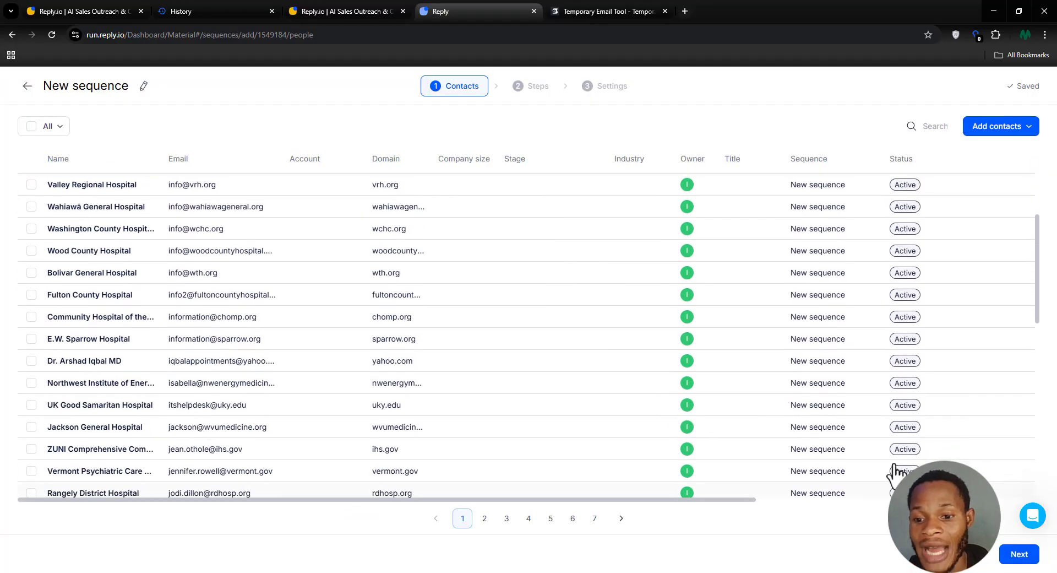
{"action": "left_click", "coordinate": [1017, 556]}
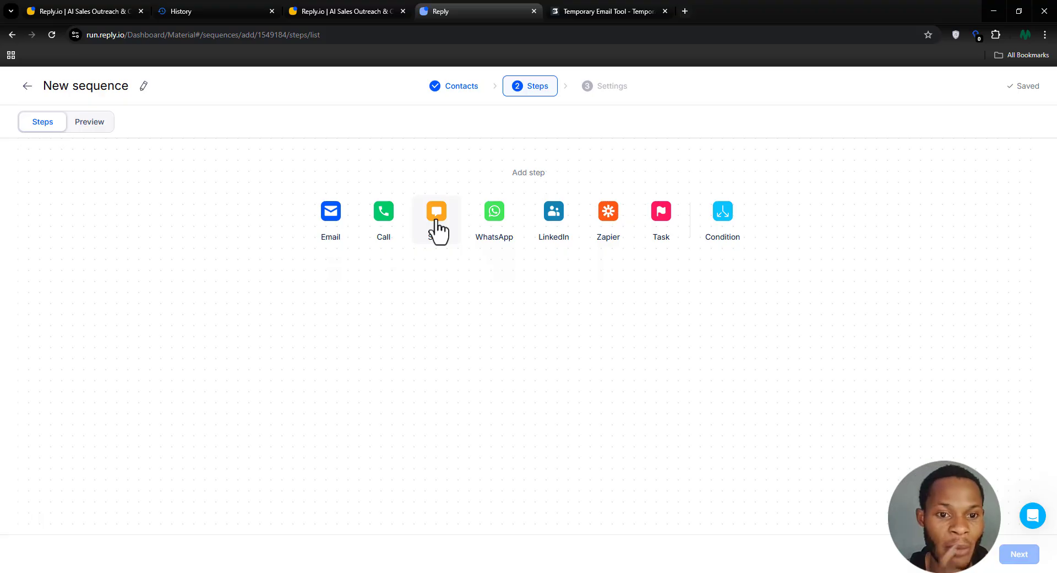
Add and save a Day 1 email step titled 'Hi There - Missing out on this again?'.
{"action": "left_click", "coordinate": [330, 225]}
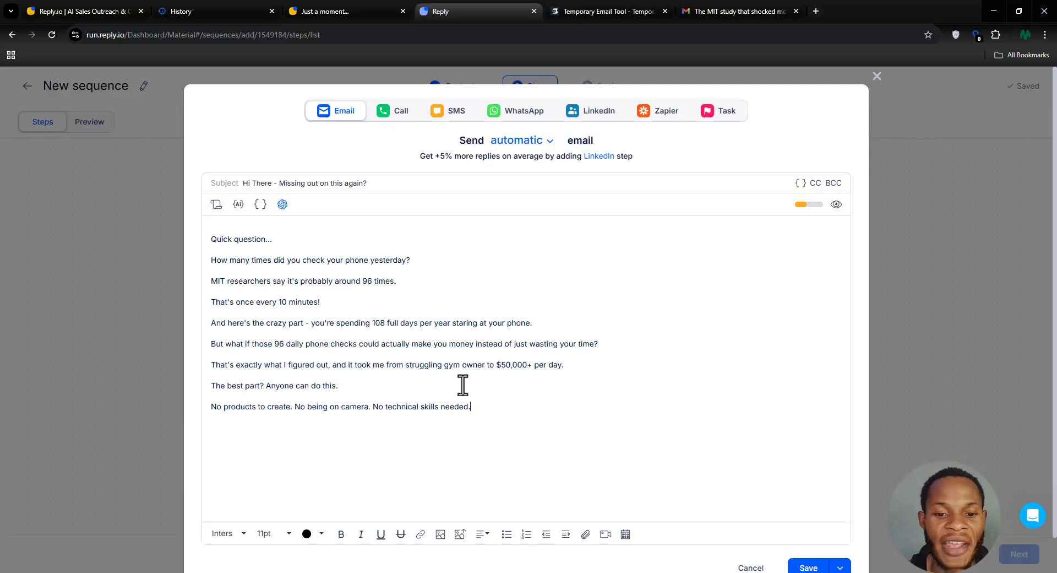
{"action": "left_click_drag", "start_coordinate": [496, 408], "coordinate": [239, 231]}
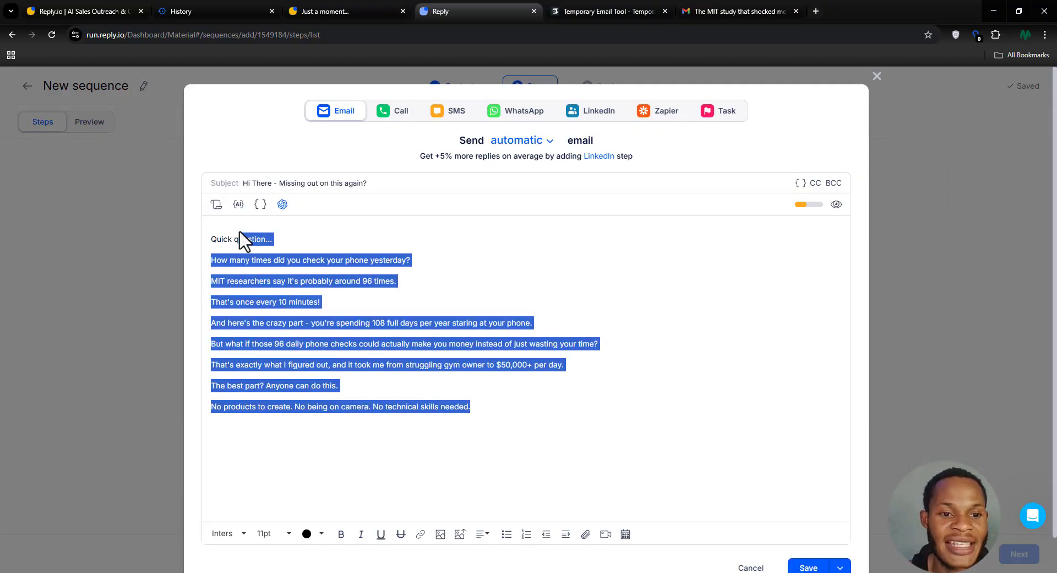
{"action": "left_click", "coordinate": [649, 430]}
{"action": "scroll", "coordinate": [820, 529], "scroll_direction": "down", "scroll_amount": 2}
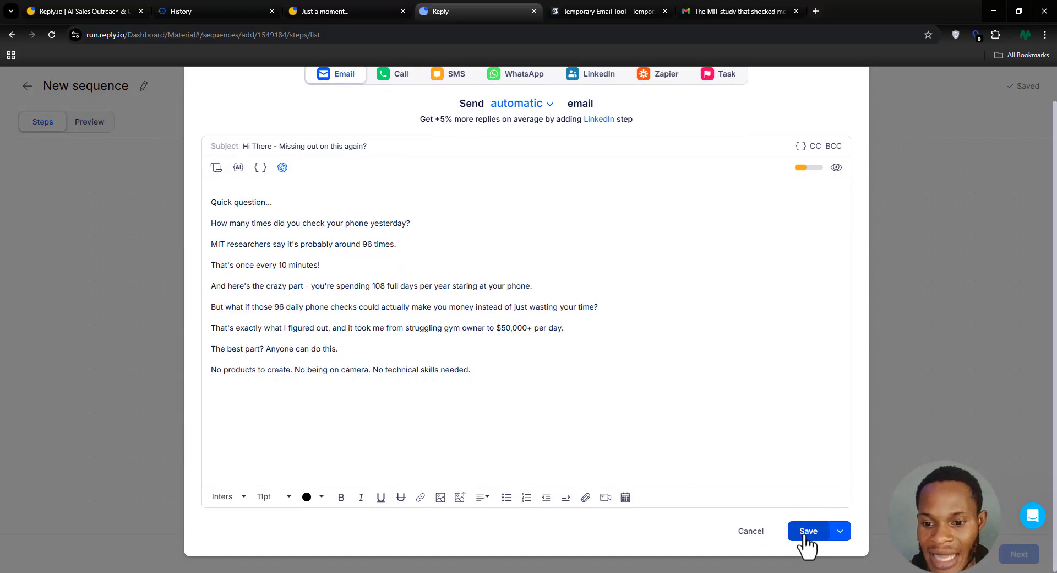
{"action": "left_click", "coordinate": [807, 532]}
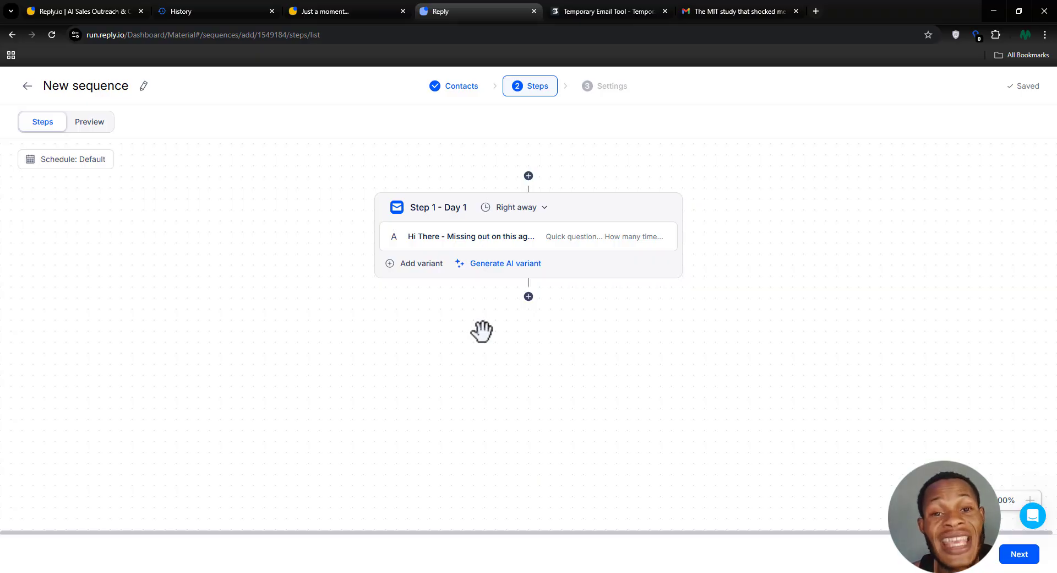
Skip adding a second step and go to the launch summary (340 people, 1 email step).
{"action": "left_click", "coordinate": [529, 297]}
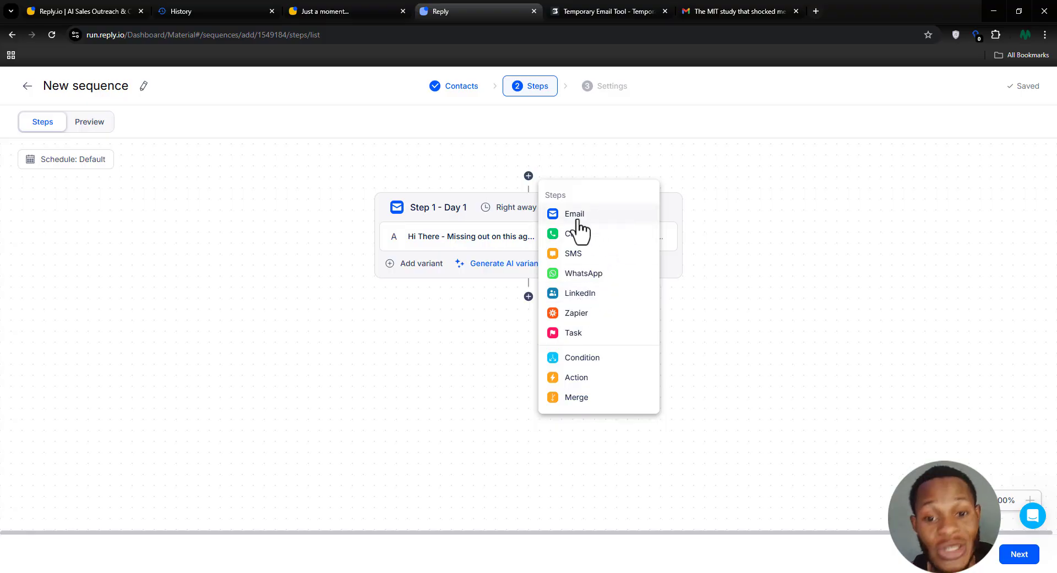
{"action": "left_click", "coordinate": [480, 340]}
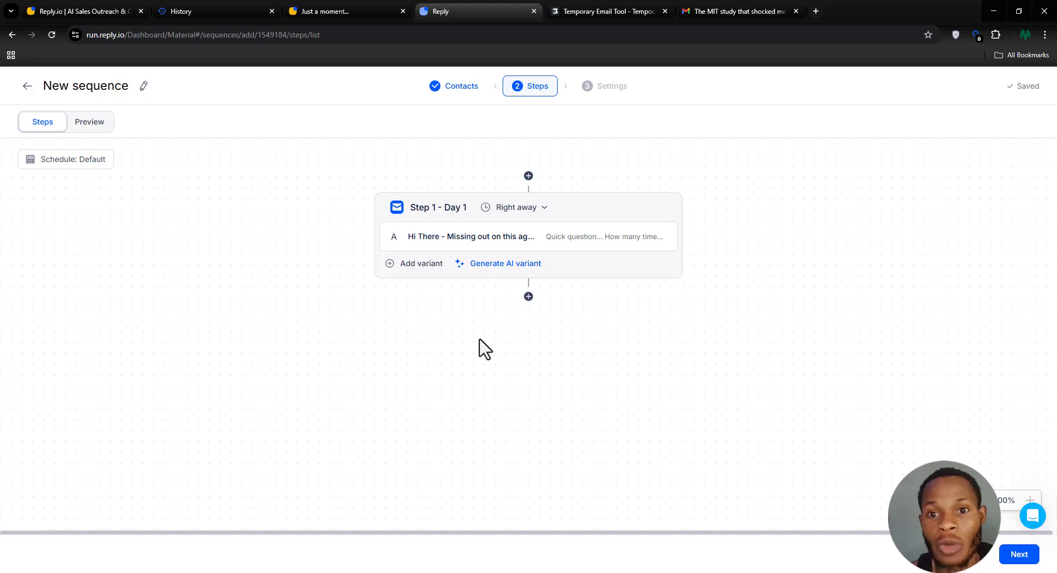
{"action": "left_click", "coordinate": [1011, 557]}
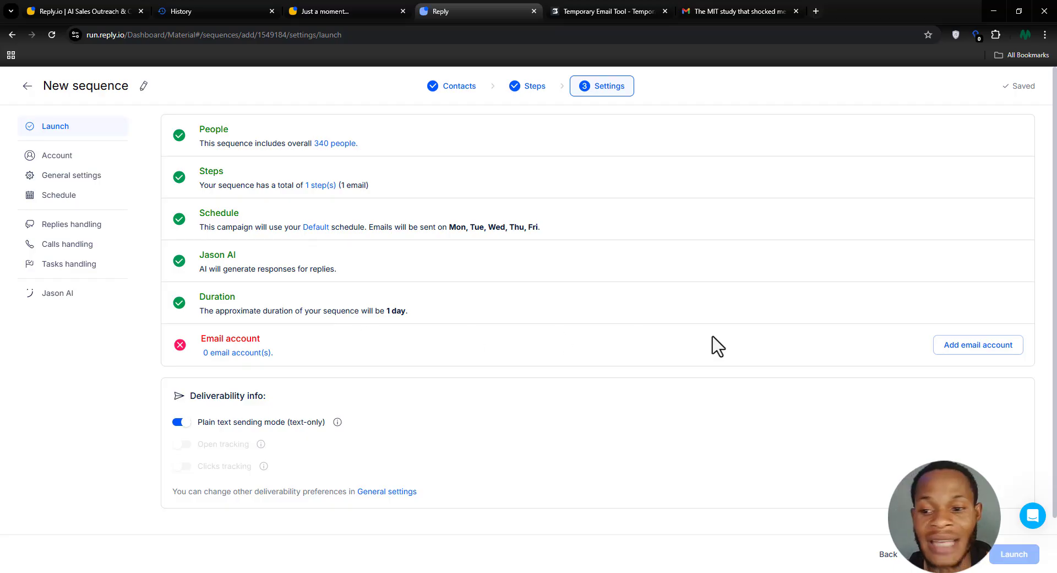
Open email account management, agree to spread contacts evenly, and leave the provider setup unfinished.
{"action": "left_click", "coordinate": [958, 347]}
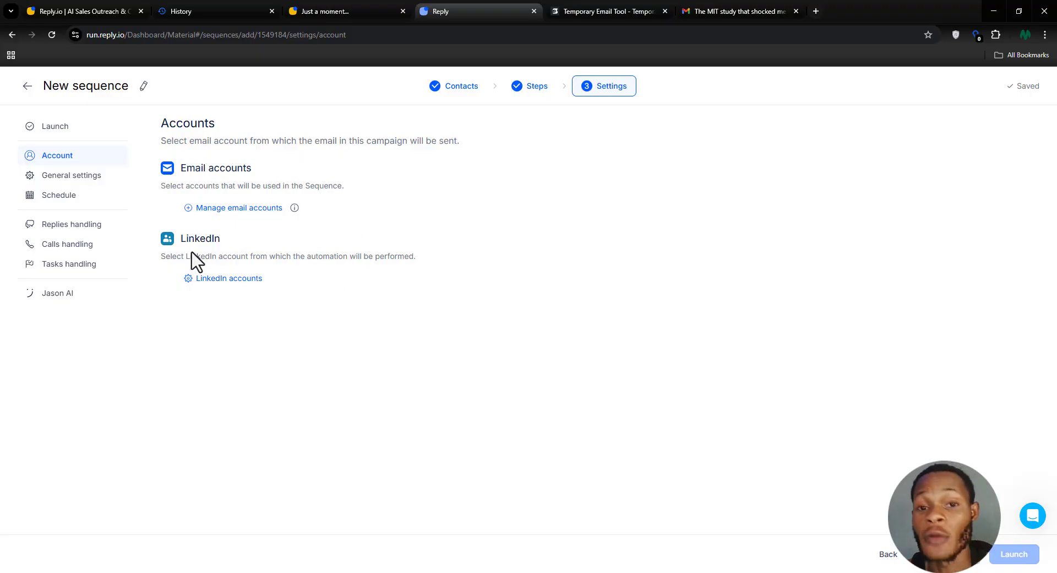
{"action": "left_click", "coordinate": [239, 209]}
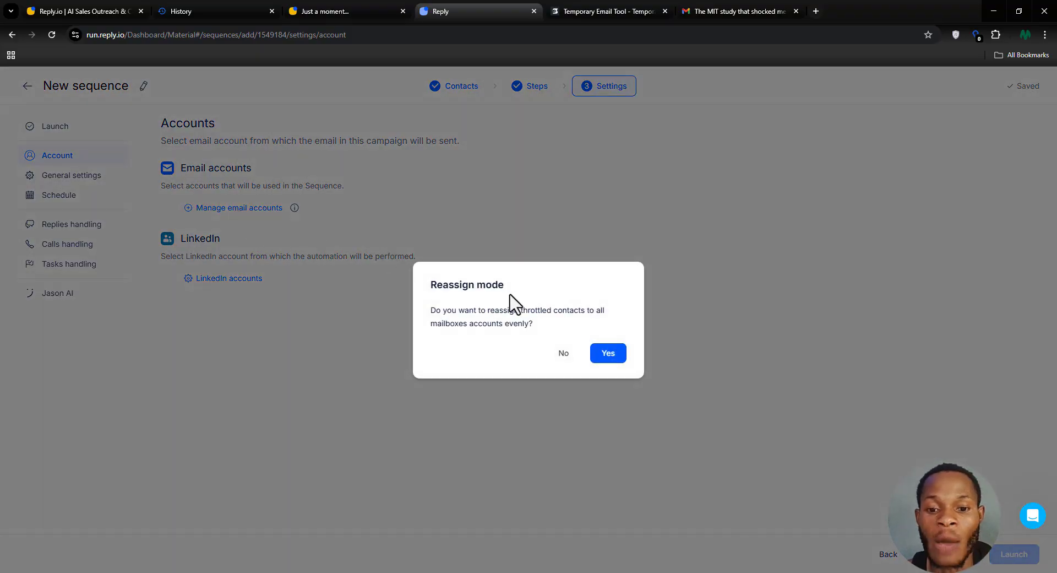
{"action": "left_click", "coordinate": [606, 355]}
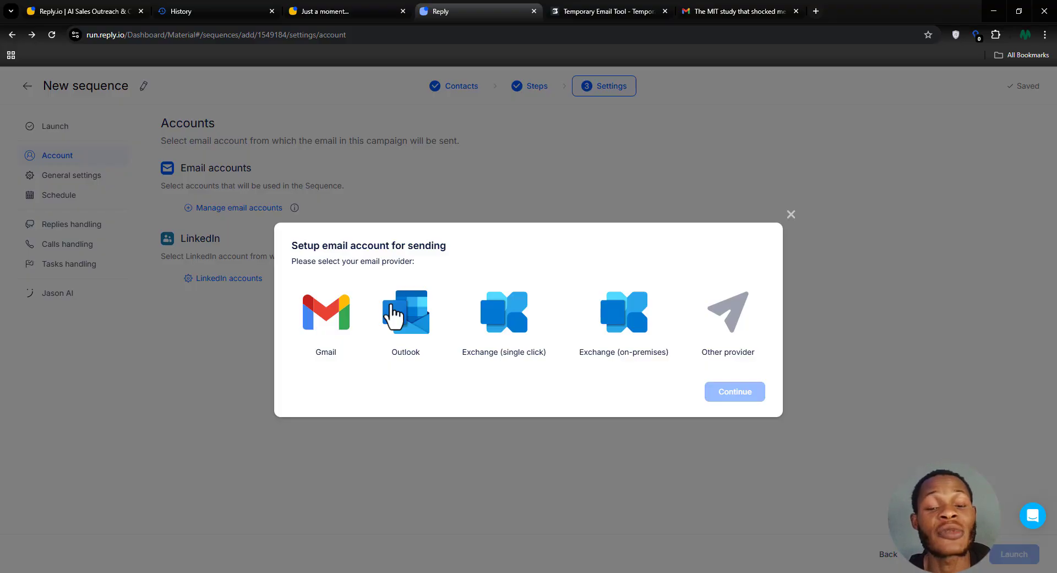
{"action": "left_click", "coordinate": [792, 210]}
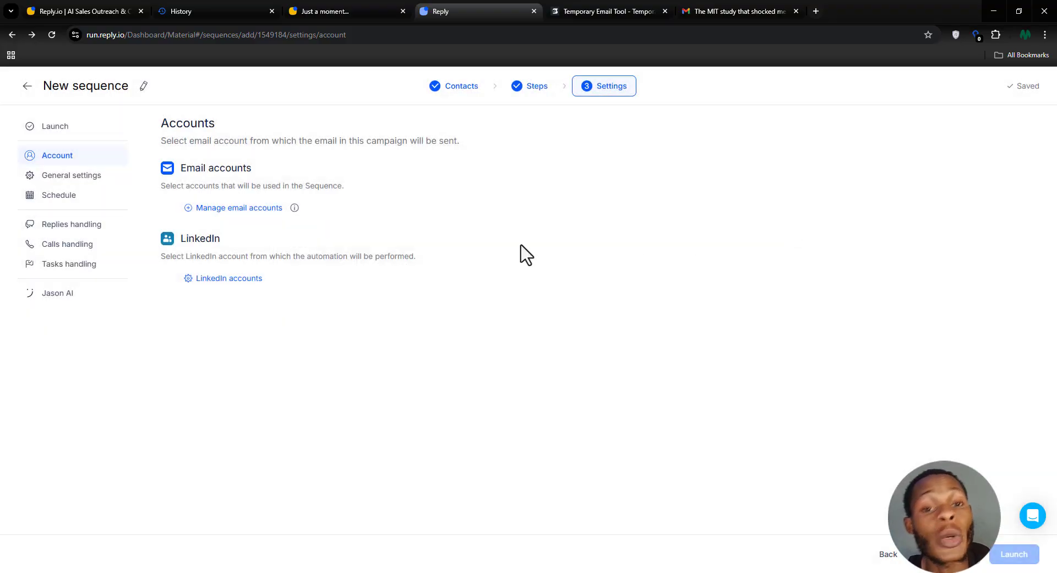